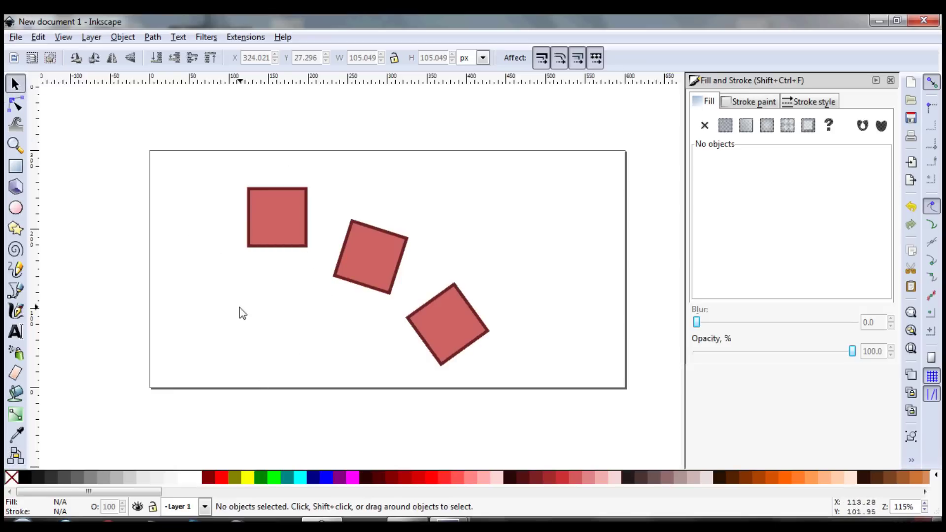
# Step: Drag the three squares to new spots: first down-left, second up-left, third up-right
pyautogui.moveTo(298, 215); pyautogui.dragTo(231, 255)
pyautogui.click(320, 250)
pyautogui.moveTo(381, 261); pyautogui.dragTo(356, 220)
pyautogui.press('Escape')
pyautogui.moveTo(417, 307); pyautogui.dragTo(431, 243)
pyautogui.press('Escape')
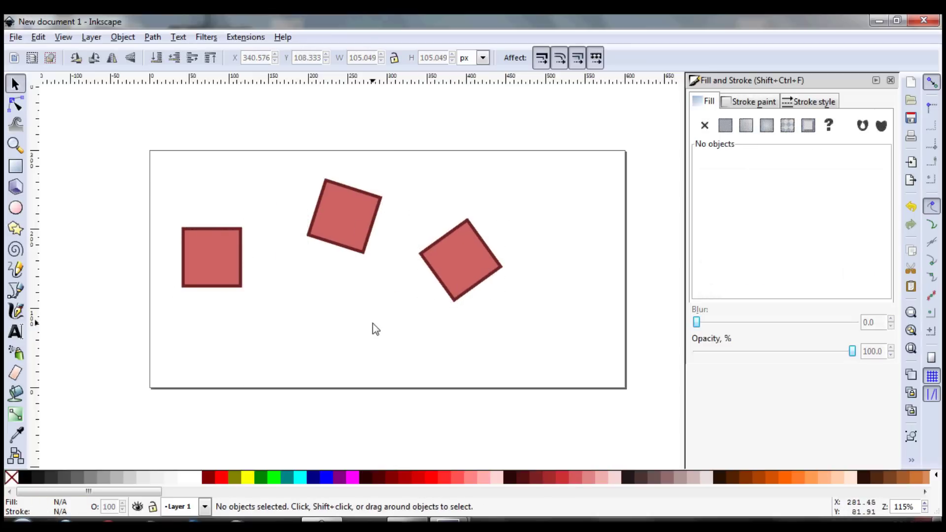
# Step: Reposition the left square up-left and nudge the middle square down-left
pyautogui.moveTo(228, 273); pyautogui.dragTo(281, 278)
pyautogui.moveTo(179, 181); pyautogui.dragTo(321, 322)
pyautogui.moveTo(267, 244); pyautogui.dragTo(229, 219)
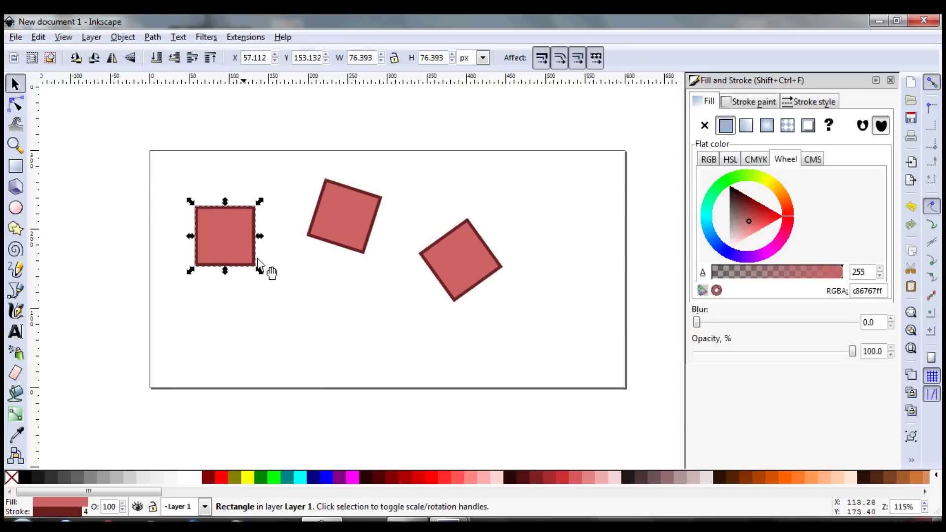
pyautogui.click(352, 313)
pyautogui.moveTo(351, 238); pyautogui.dragTo(344, 257)
pyautogui.click(340, 320)
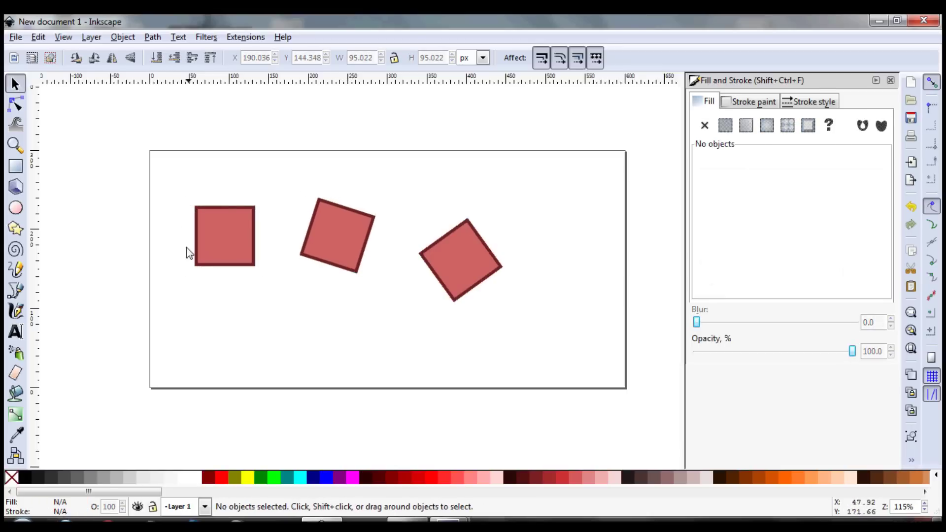
# Step: Box-select pairs of squares and shift them down-right together
pyautogui.moveTo(165, 181); pyautogui.dragTo(260, 237)
pyautogui.click(312, 310)
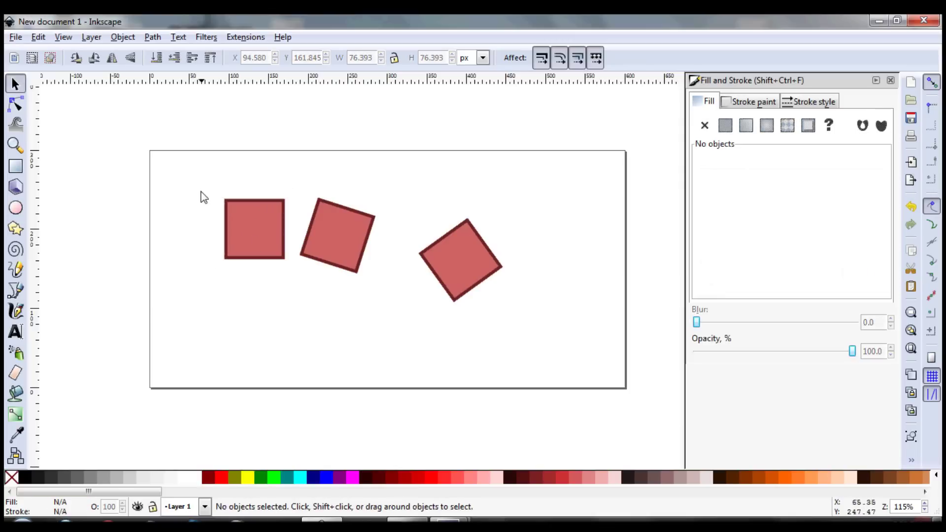
pyautogui.moveTo(179, 152); pyautogui.dragTo(463, 343)
pyautogui.moveTo(344, 251); pyautogui.dragTo(353, 261)
pyautogui.click(505, 332)
pyautogui.moveTo(532, 341); pyautogui.dragTo(259, 176)
pyautogui.moveTo(317, 226); pyautogui.dragTo(357, 281)
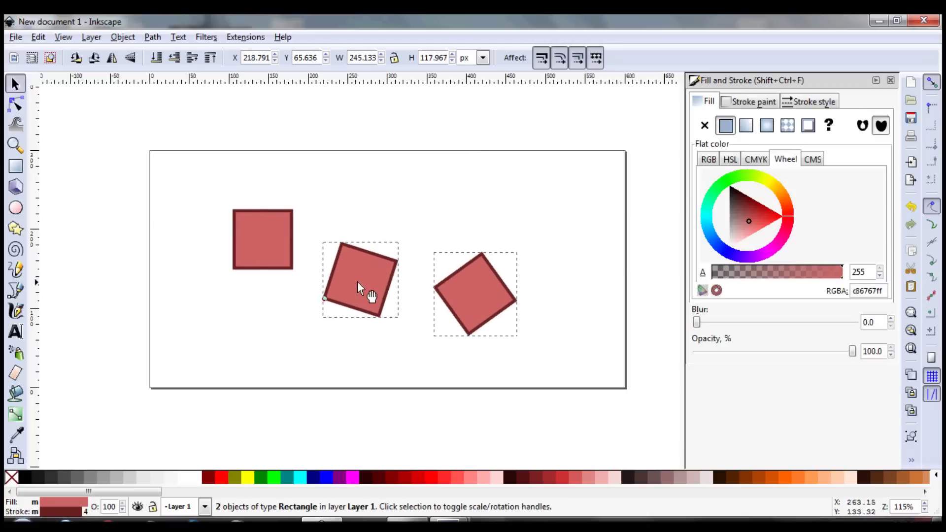
pyautogui.click(294, 323)
# Step: Raise the right square, then trial-stretch the left square into a tall rectangle and undo
pyautogui.moveTo(466, 263); pyautogui.dragTo(469, 207)
pyautogui.click(227, 253)
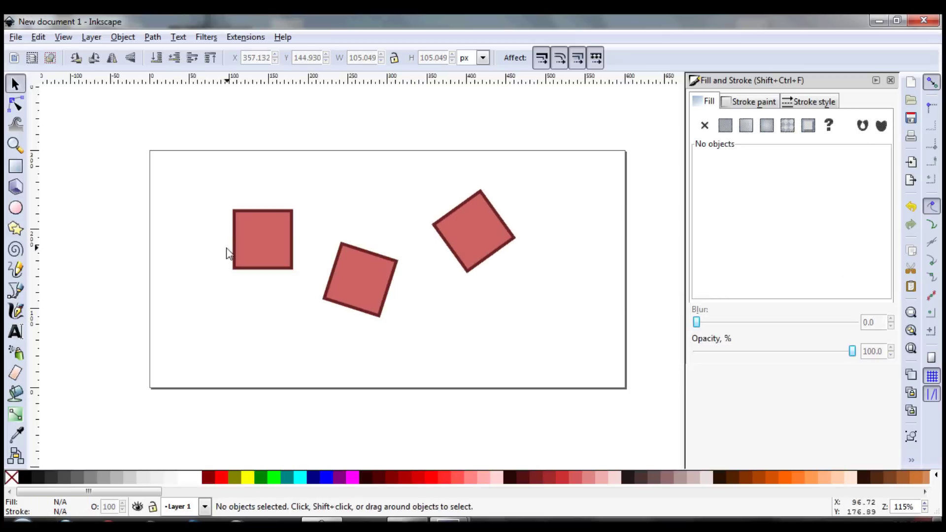
pyautogui.click(284, 260)
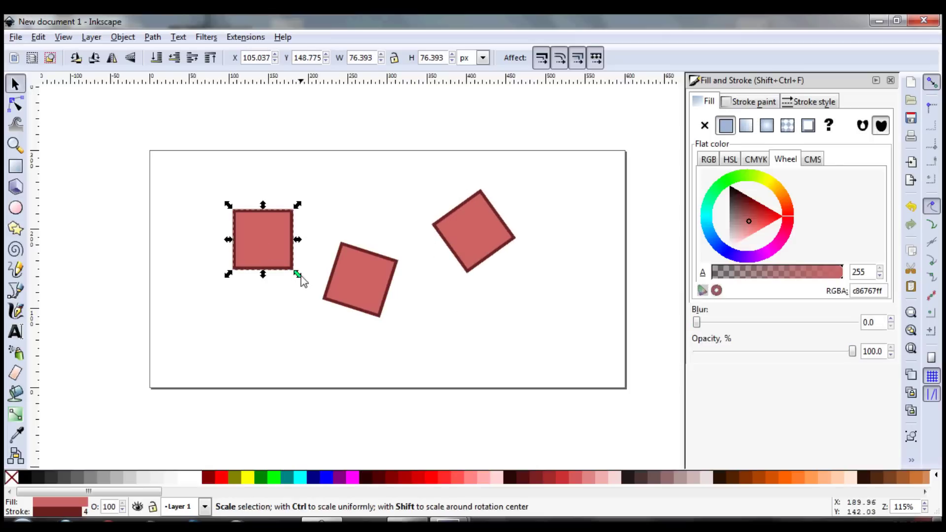
pyautogui.moveTo(298, 275); pyautogui.dragTo(271, 335)
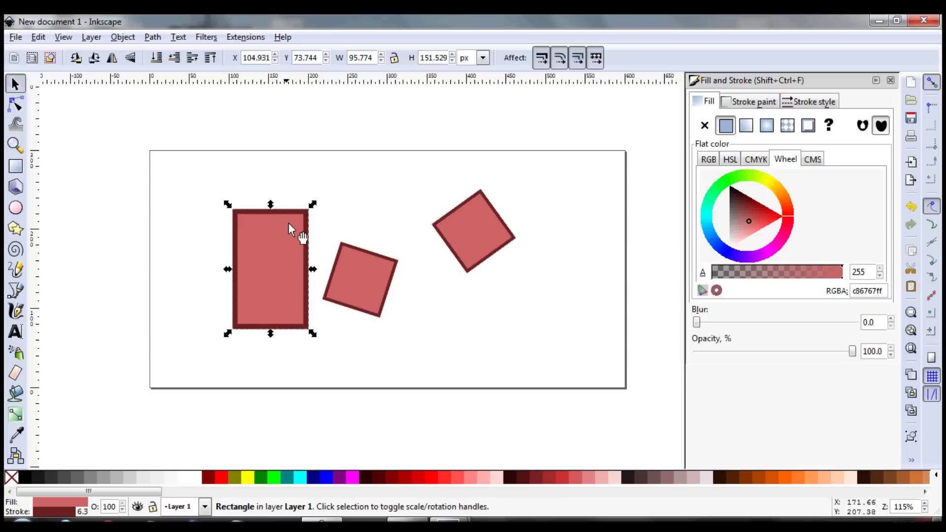
pyautogui.hotkey('ctrl', 'z')
pyautogui.click(294, 315)
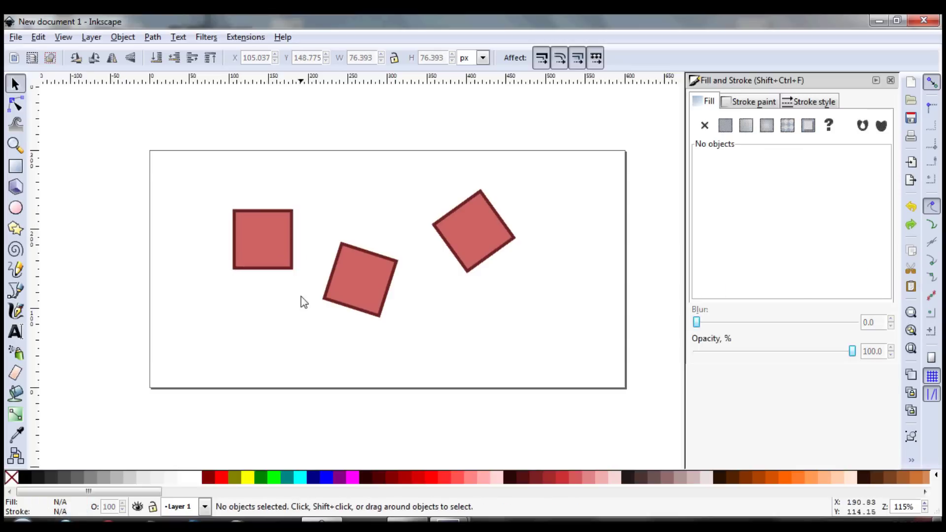
# Step: Skew and then rotate the left square, undoing each change
pyautogui.click(265, 259)
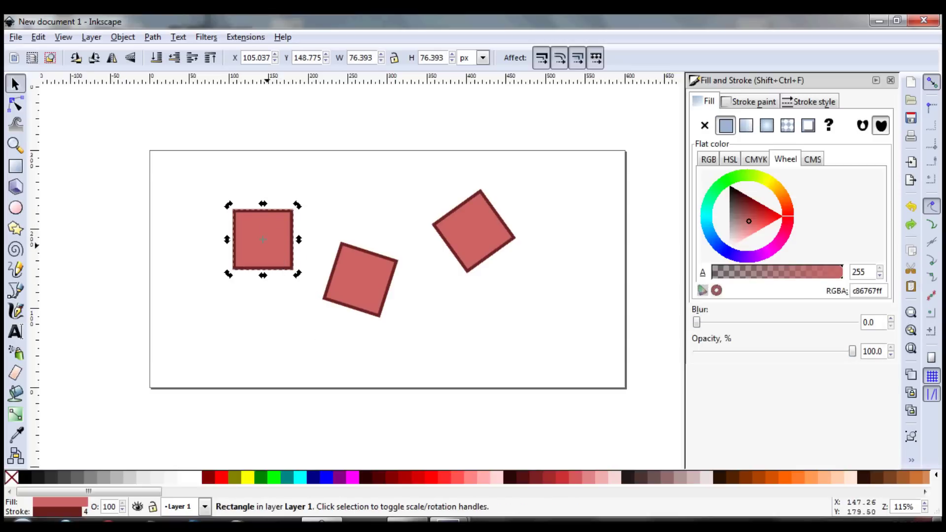
pyautogui.moveTo(262, 275); pyautogui.dragTo(304, 283)
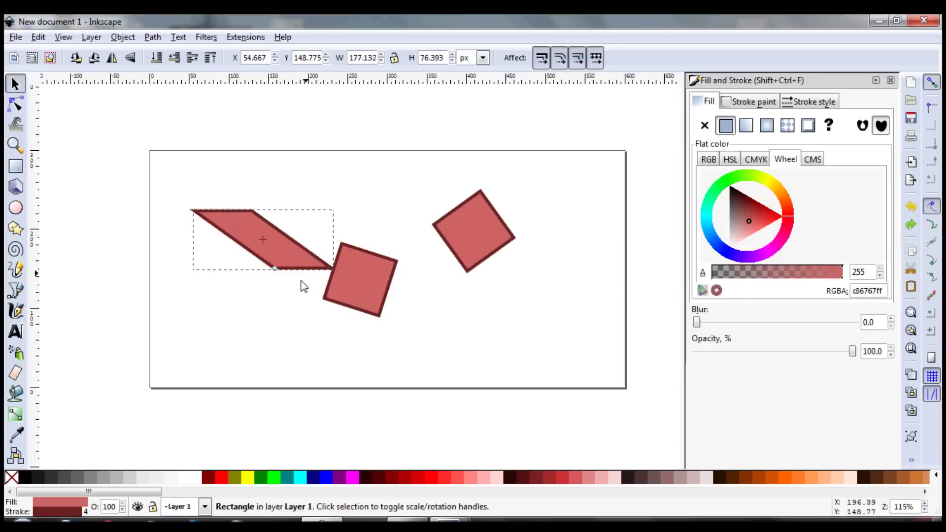
pyautogui.hotkey('ctrl', 'z')
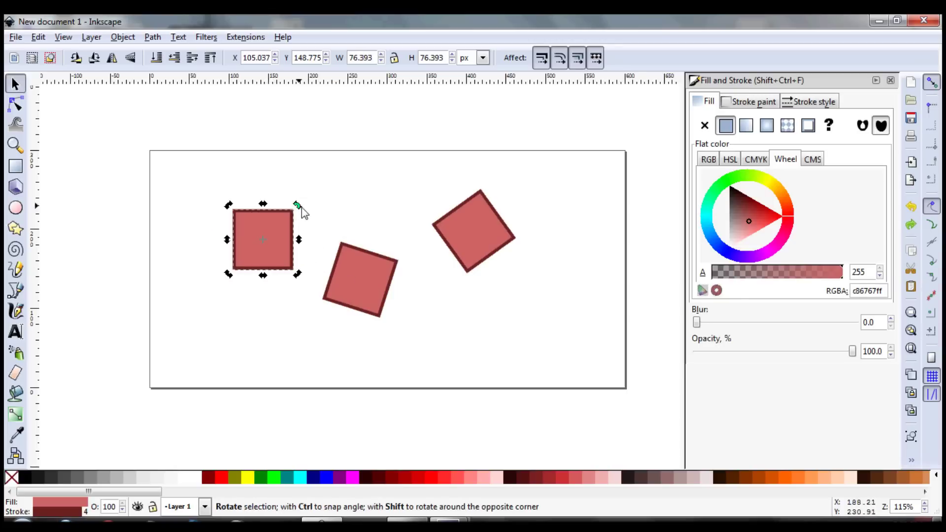
pyautogui.moveTo(298, 204); pyautogui.dragTo(236, 284)
pyautogui.hotkey('ctrl', 'z')
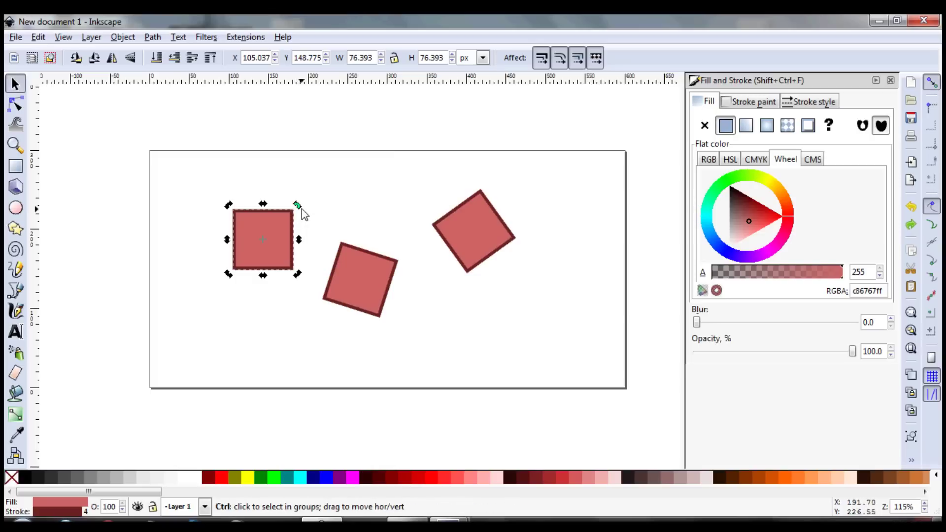
# Step: Rotate the left square by -150° and scale it up, undoing both
pyautogui.moveTo(299, 207); pyautogui.dragTo(219, 309)
pyautogui.hotkey('ctrl', 'z')
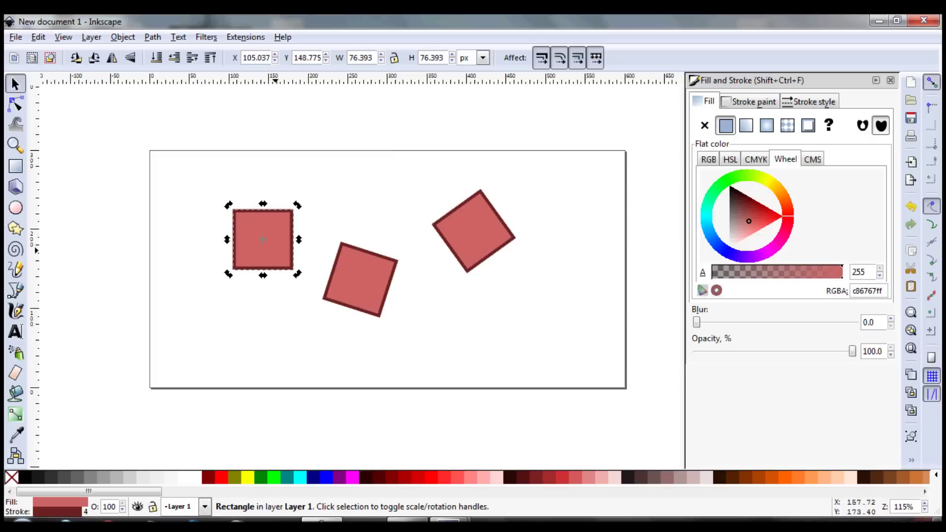
pyautogui.moveTo(298, 274); pyautogui.dragTo(295, 327)
pyautogui.click(421, 374)
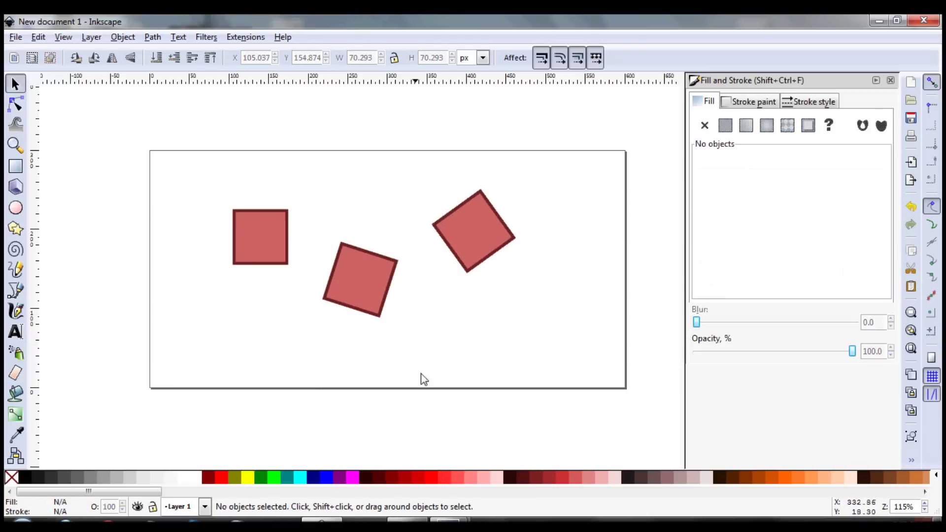
pyautogui.hotkey('ctrl', 'z')
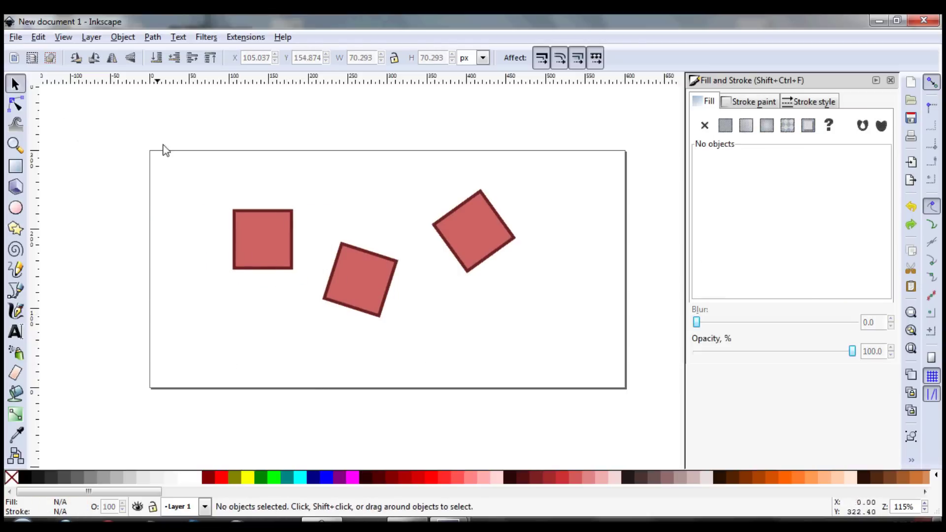
# Step: With the Node tool, enlarge the left square slightly and round its corners
pyautogui.click(17, 107)
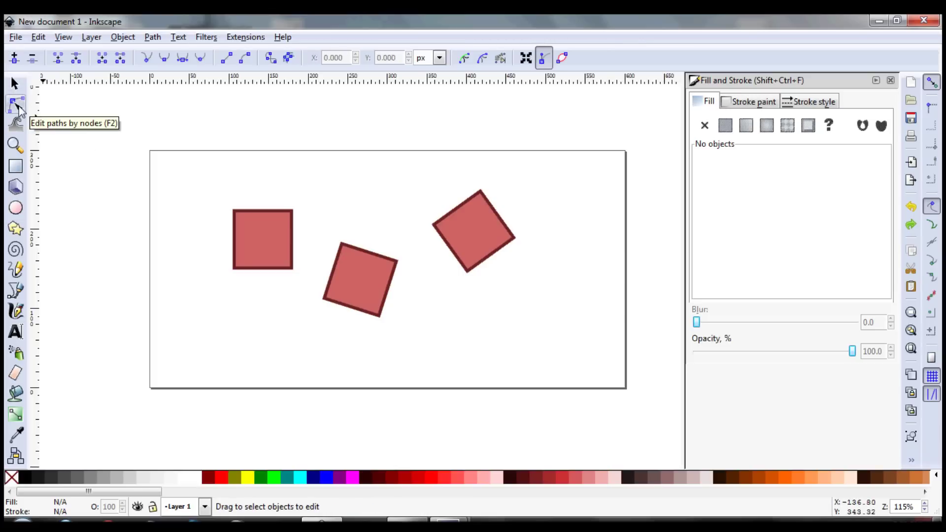
pyautogui.click(270, 249)
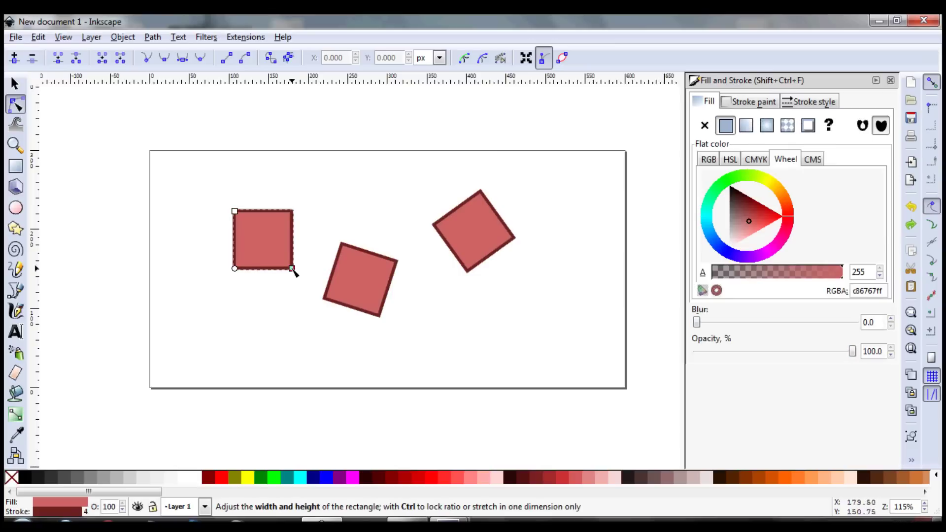
pyautogui.moveTo(291, 269); pyautogui.dragTo(306, 286)
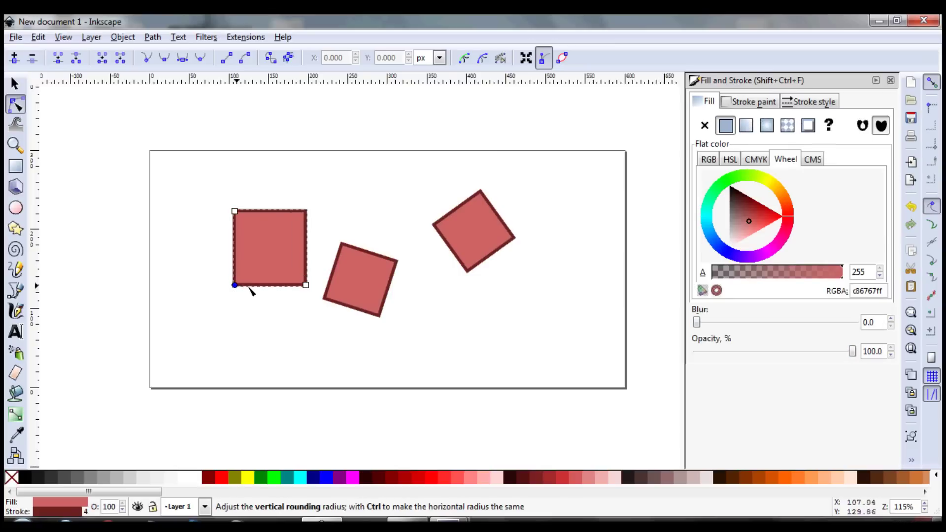
pyautogui.moveTo(234, 285); pyautogui.dragTo(234, 266)
# Step: Round the middle tilted square's corners, then return to the Selector
pyautogui.click(357, 291)
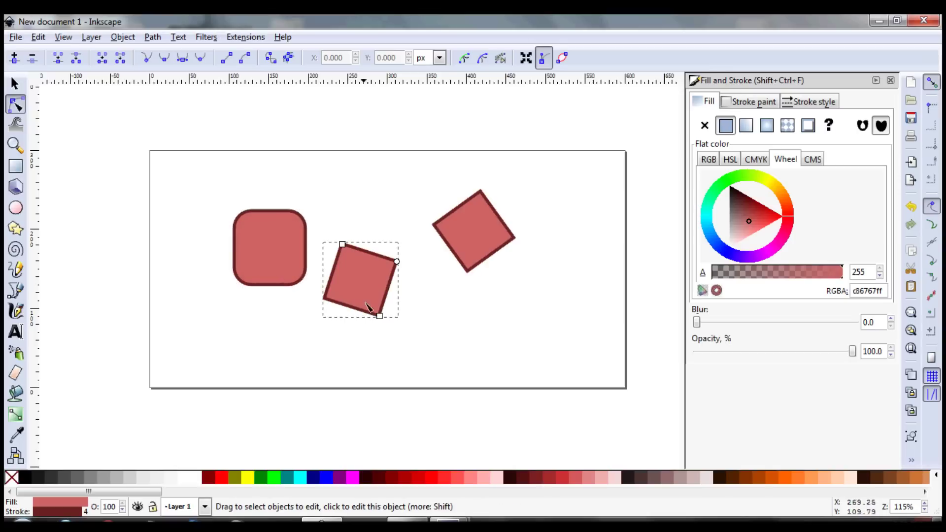
pyautogui.moveTo(397, 262); pyautogui.dragTo(394, 273)
pyautogui.click(359, 324)
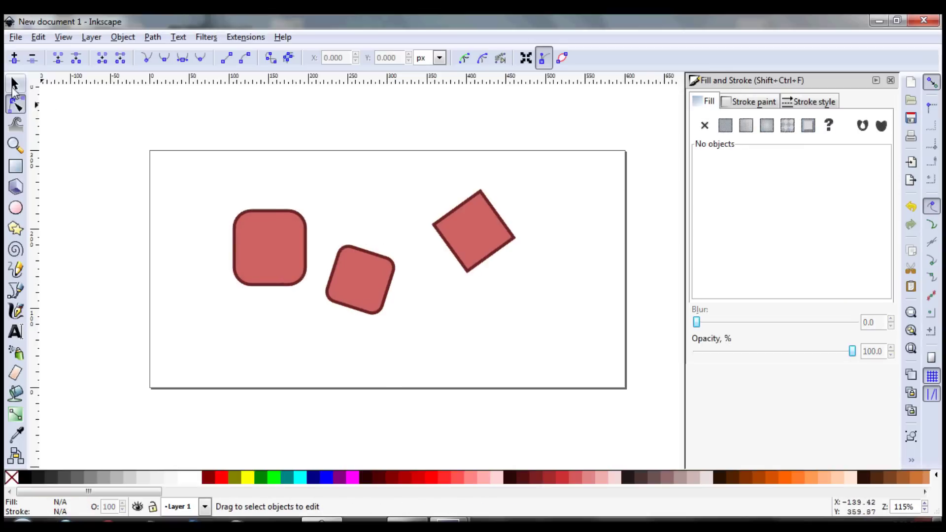
pyautogui.click(15, 84)
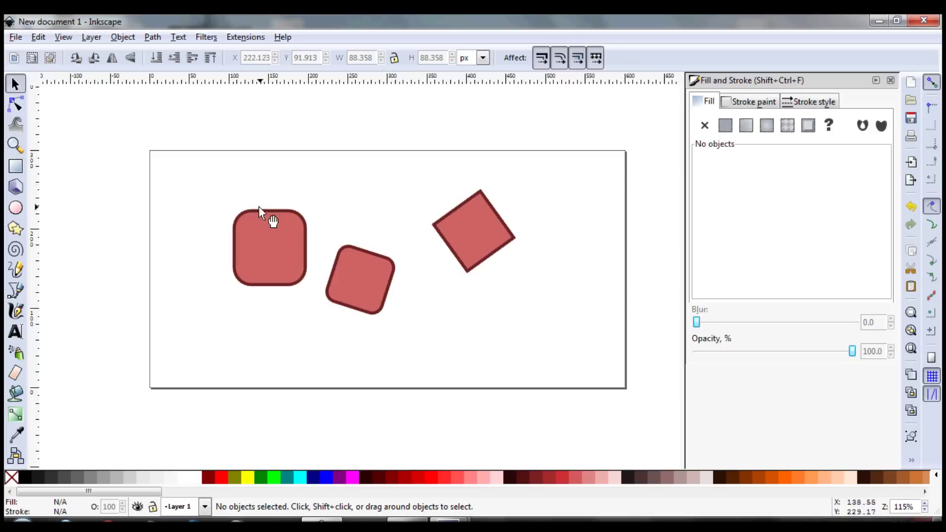
# Step: Set the canvas zoom to 100%
pyautogui.click(925, 503)
pyautogui.click(925, 503)
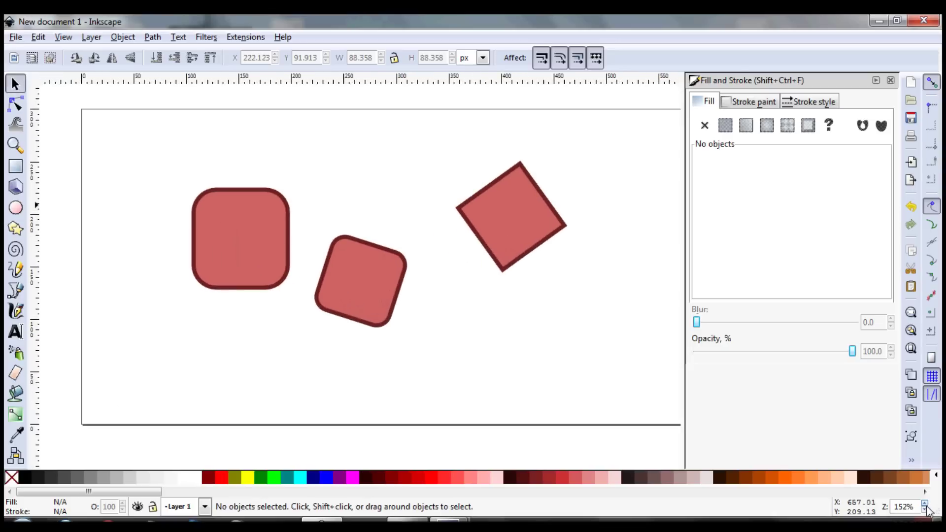
pyautogui.click(924, 511)
pyautogui.click(925, 511)
pyautogui.write('1')
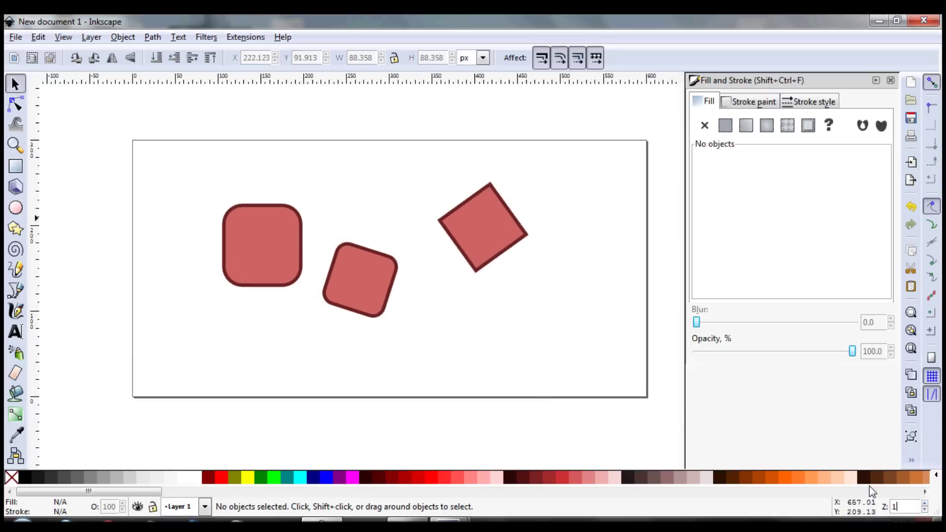
pyautogui.write('00')
pyautogui.press('Return')
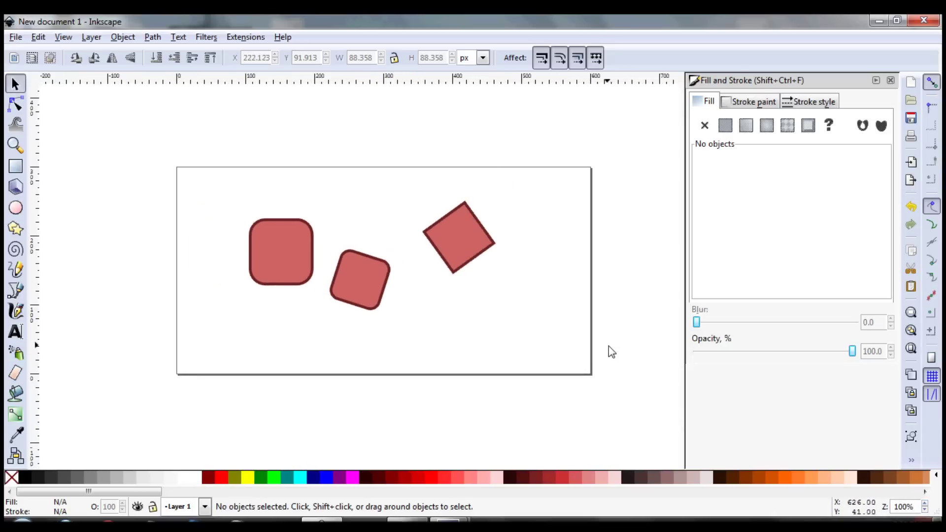
# Step: Zoom and pan around the page with Ctrl+scroll and scroll
pyautogui.press('ctrl')
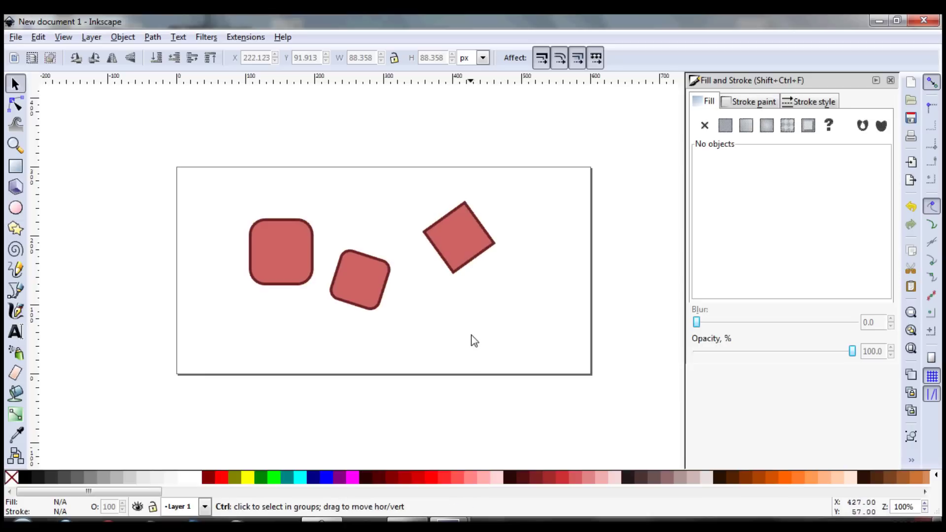
pyautogui.scroll(2, 475, 341)
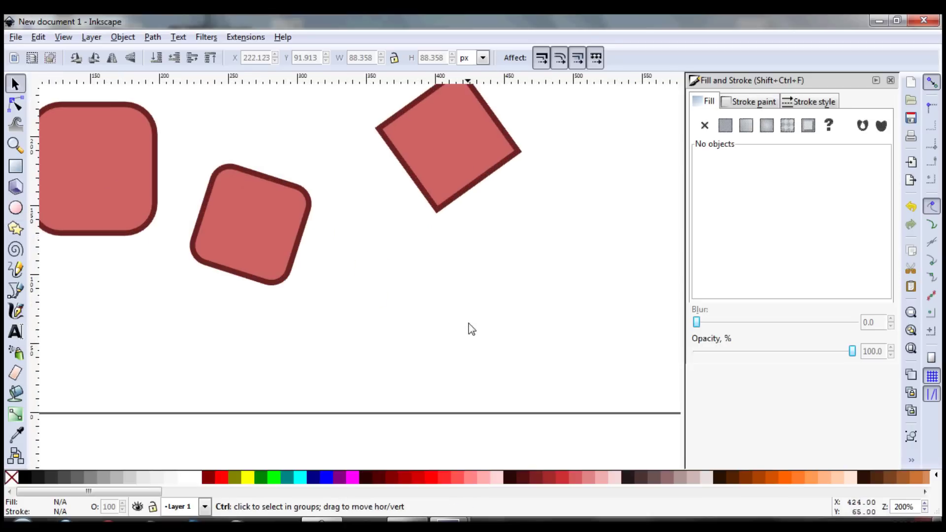
pyautogui.scroll(1, 471, 329)
pyautogui.scroll(-2, 452, 254)
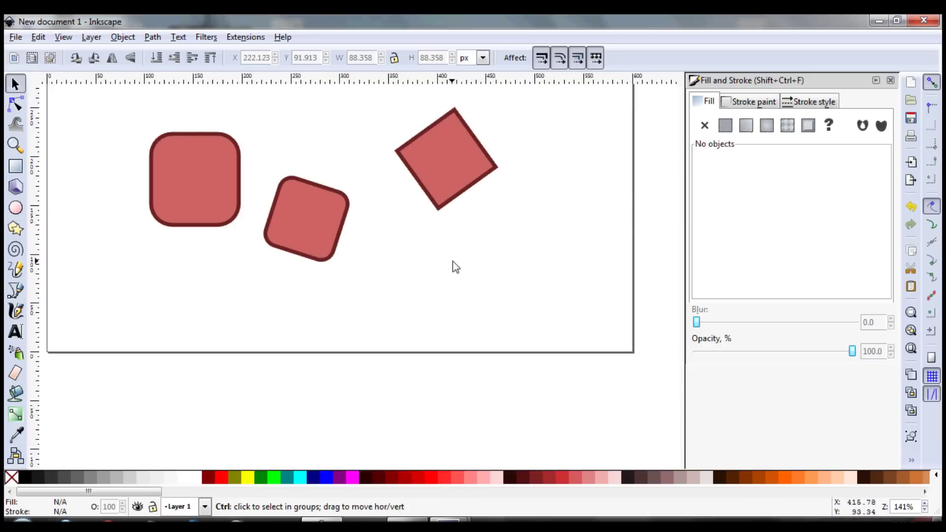
pyautogui.scroll(3, 457, 281)
pyautogui.hscroll(-1, 457, 281)
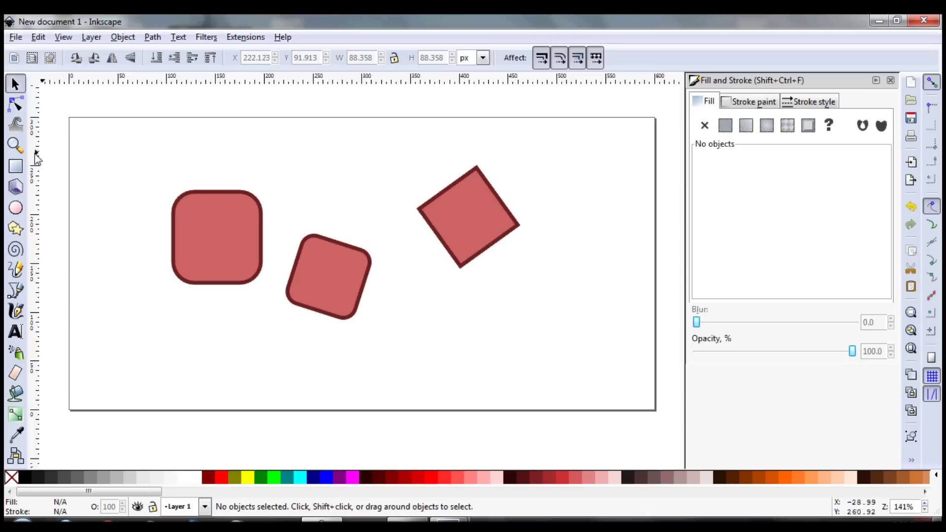
pyautogui.scroll(-1, 363, 240)
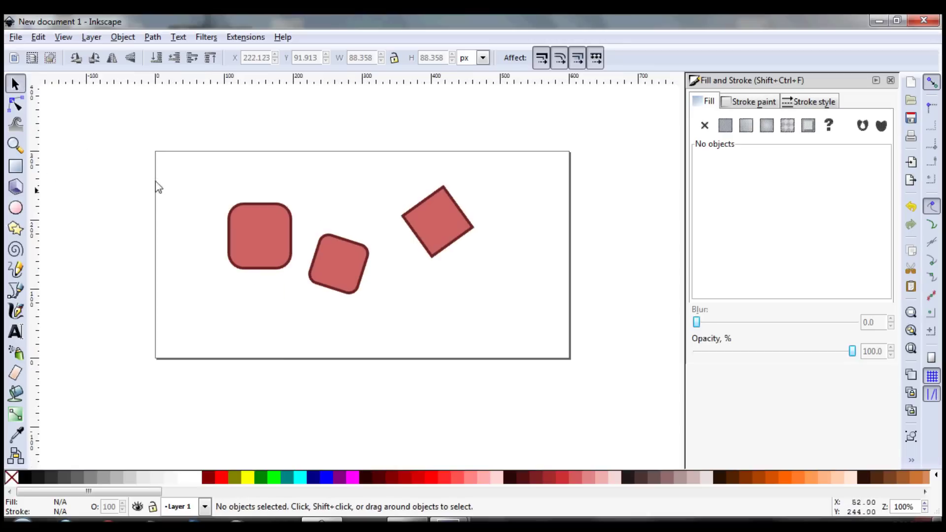
pyautogui.click(15, 167)
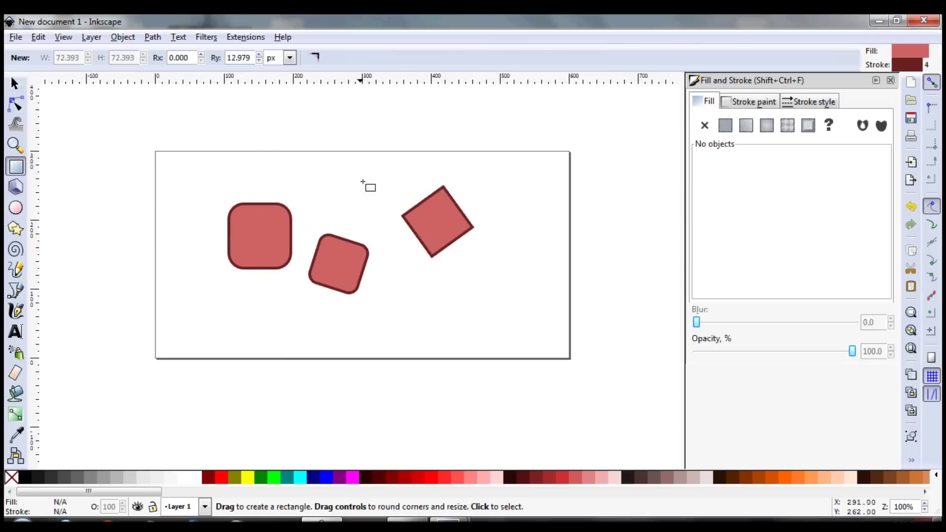
# Step: Draw a square above the page's top-left corner, round it, then make its corners sharp
pyautogui.scroll(1, 372, 211)
pyautogui.moveTo(200, 138)
pyautogui.mouseDown()
pyautogui.moveTo(280, 205)
pyautogui.moveTo(269, 208)
pyautogui.mouseUp()
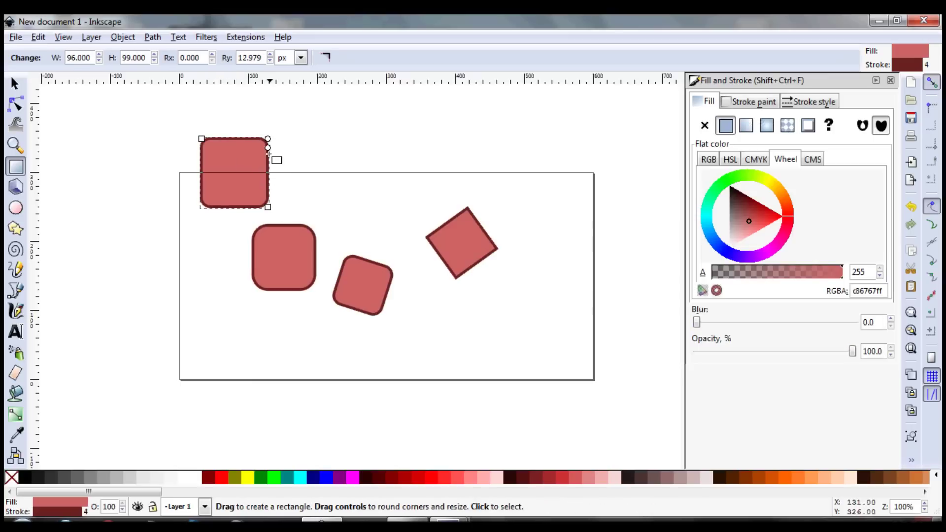
pyautogui.moveTo(268, 146); pyautogui.dragTo(268, 153)
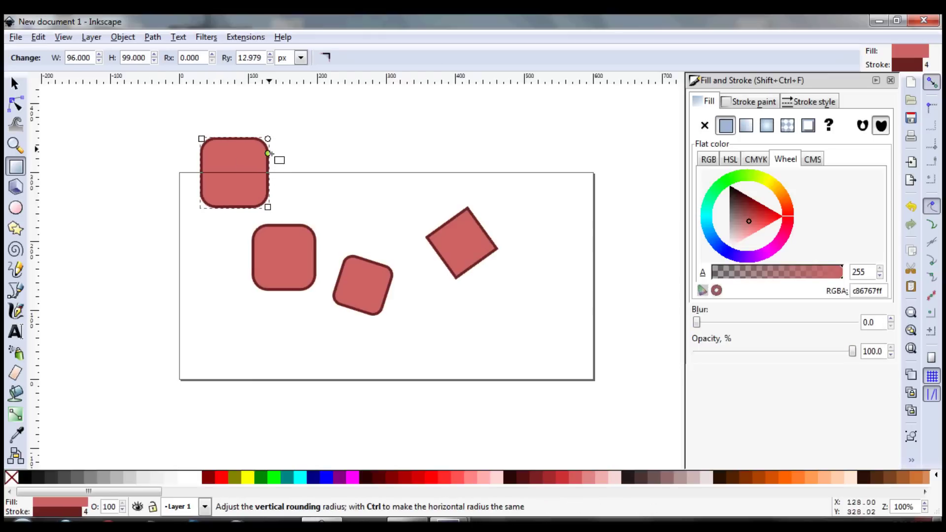
pyautogui.click(326, 59)
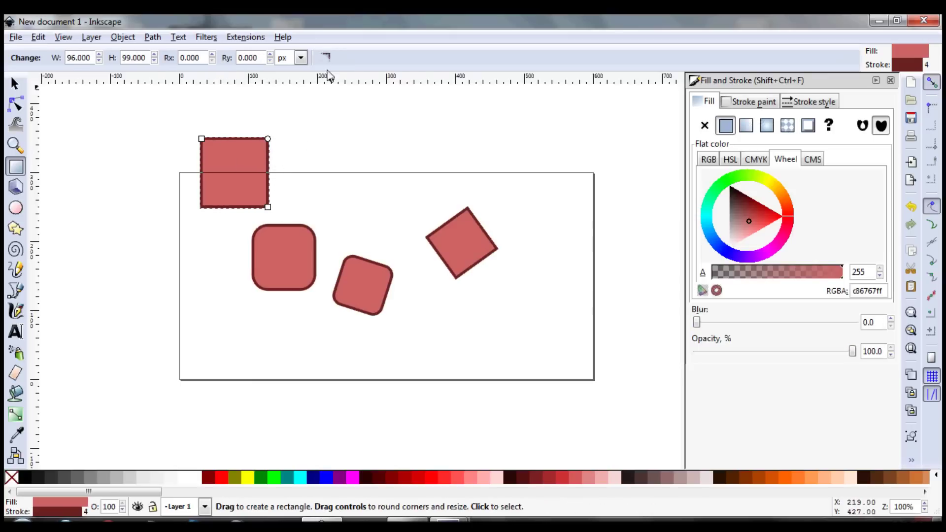
# Step: Draw three more squares: above the page top, at the top-right corner and at the right edge
pyautogui.moveTo(346, 131); pyautogui.dragTo(407, 194)
pyautogui.moveTo(532, 123); pyautogui.dragTo(624, 212)
pyautogui.moveTo(601, 273); pyautogui.dragTo(514, 355)
pyautogui.click(14, 84)
pyautogui.click(456, 321)
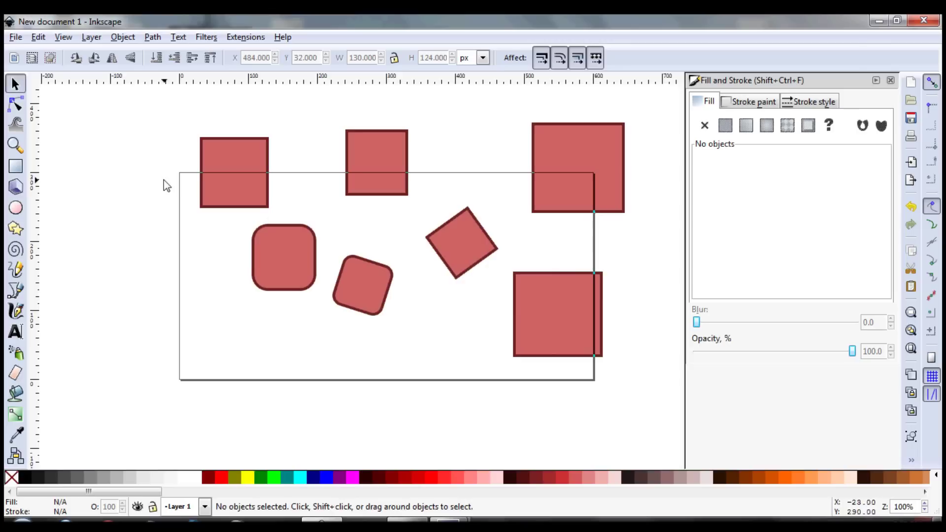
# Step: Draw an ellipse and a small circle, then select all nine shapes and delete them
pyautogui.click(16, 207)
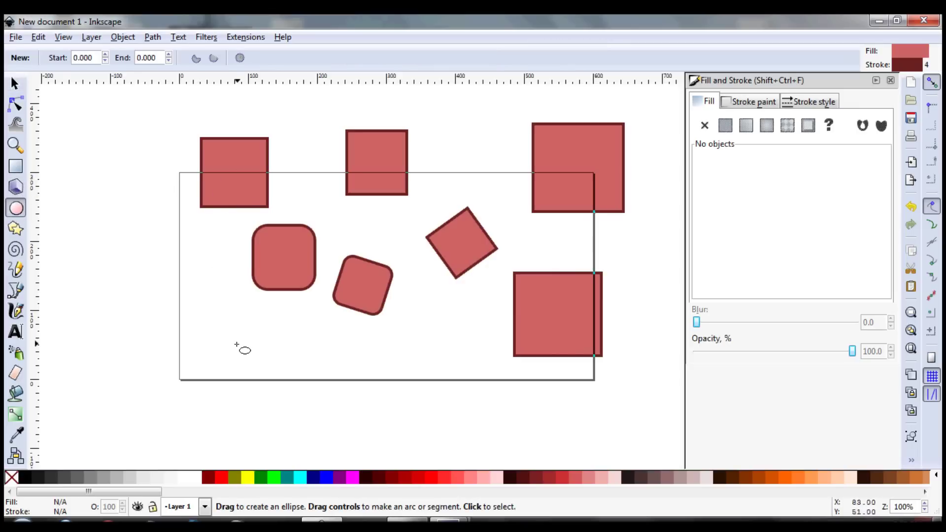
pyautogui.moveTo(117, 237); pyautogui.dragTo(193, 307)
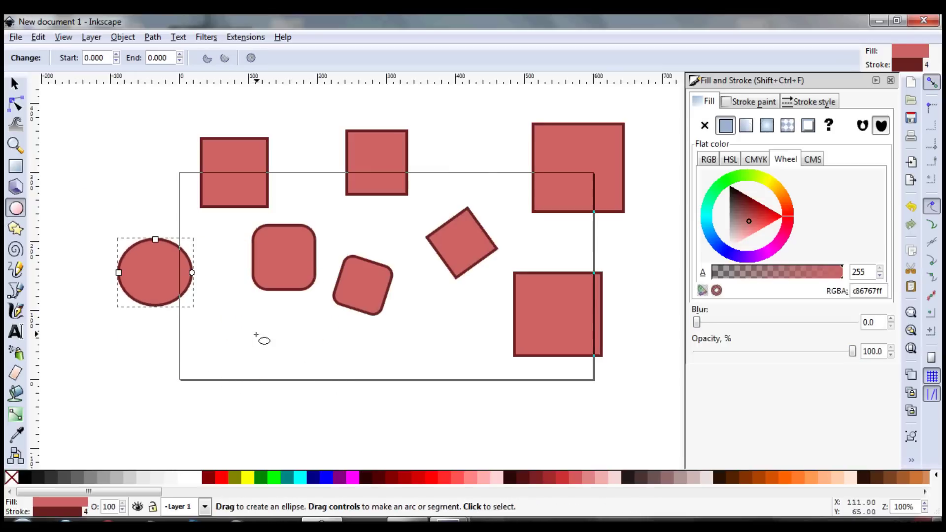
pyautogui.moveTo(255, 334); pyautogui.dragTo(311, 391)
pyautogui.press('Escape')
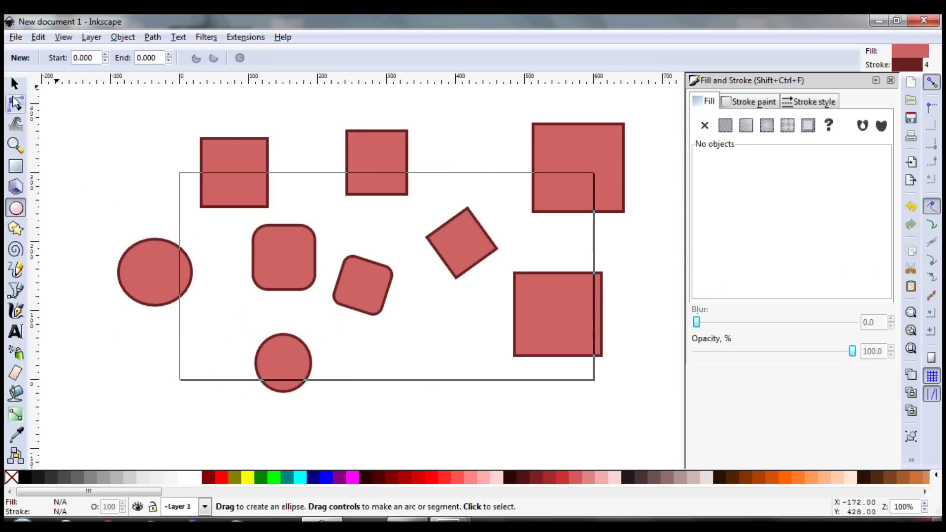
pyautogui.click(15, 84)
pyautogui.moveTo(109, 432); pyautogui.dragTo(648, 101)
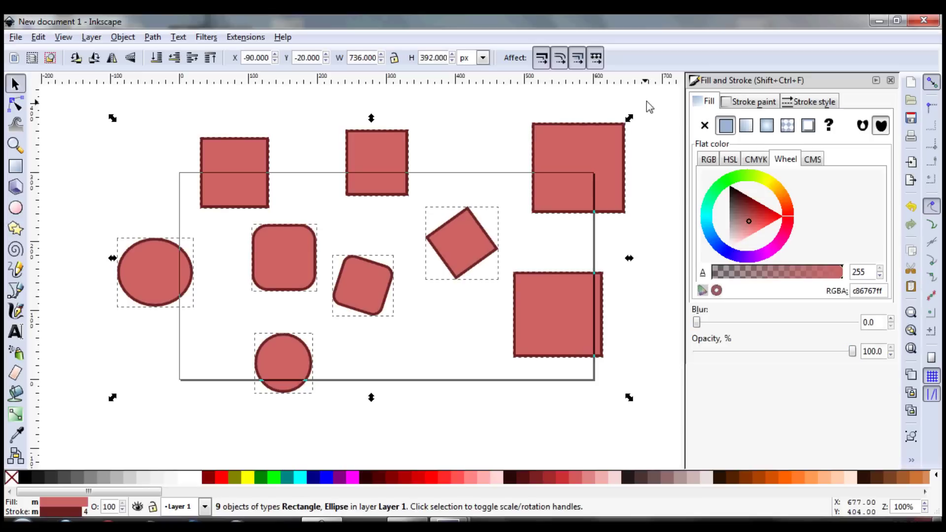
pyautogui.press('Delete')
# Step: Draw a large circle, move it toward the top-left corner and shrink it to 158 px
pyautogui.click(15, 207)
pyautogui.moveTo(265, 205)
pyautogui.mouseDown()
pyautogui.moveTo(368, 298)
pyautogui.moveTo(318, 320)
pyautogui.moveTo(455, 333)
pyautogui.moveTo(386, 335)
pyautogui.moveTo(333, 296)
pyautogui.moveTo(351, 290)
pyautogui.moveTo(302, 241)
pyautogui.moveTo(364, 293)
pyautogui.moveTo(407, 344)
pyautogui.moveTo(404, 357)
pyautogui.moveTo(389, 333)
pyautogui.moveTo(398, 341)
pyautogui.mouseUp()
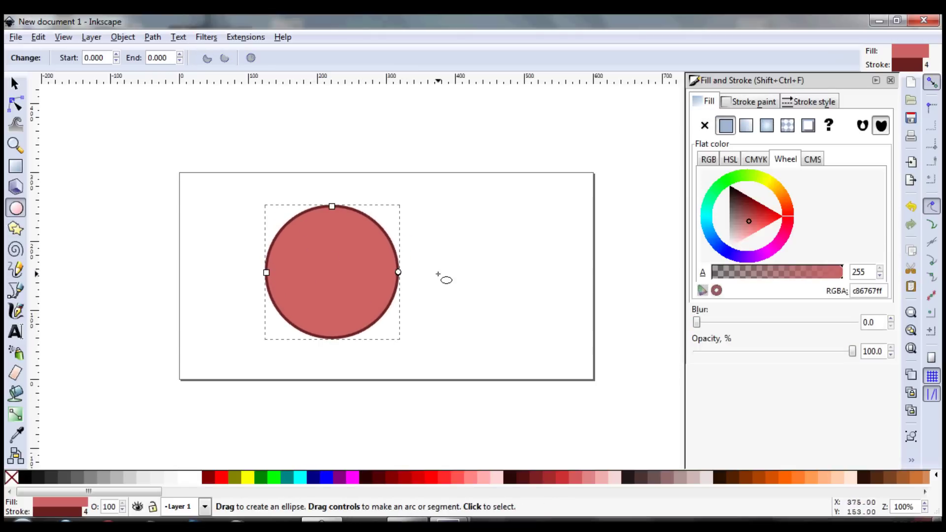
pyautogui.click(15, 82)
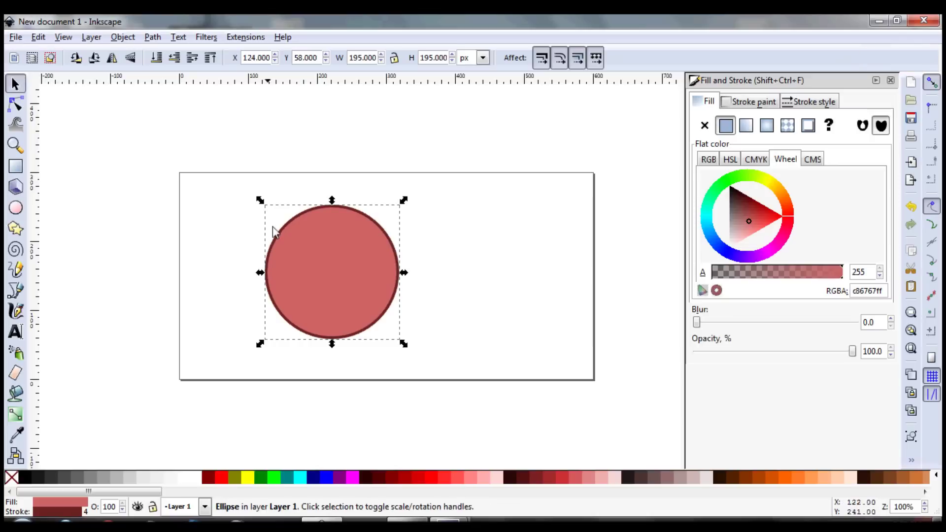
pyautogui.moveTo(326, 282); pyautogui.dragTo(267, 236)
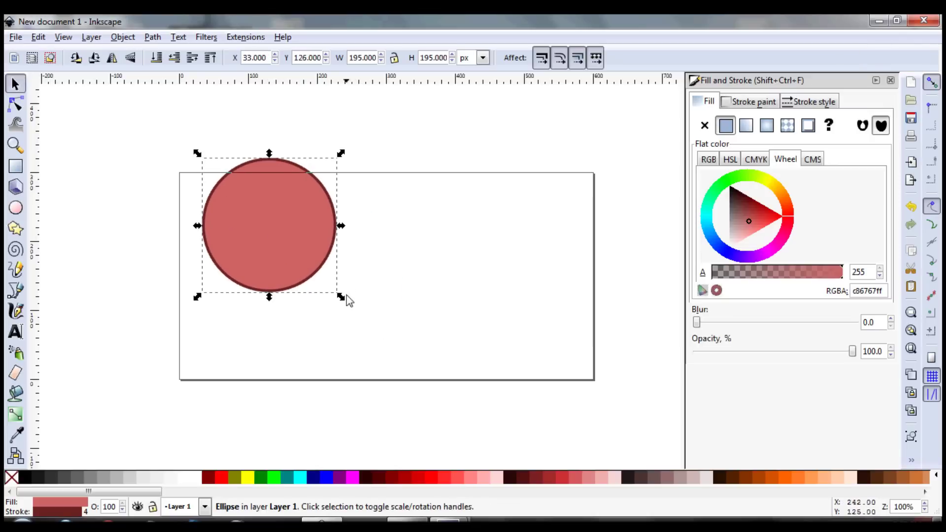
pyautogui.moveTo(342, 297); pyautogui.dragTo(317, 273)
pyautogui.click(376, 285)
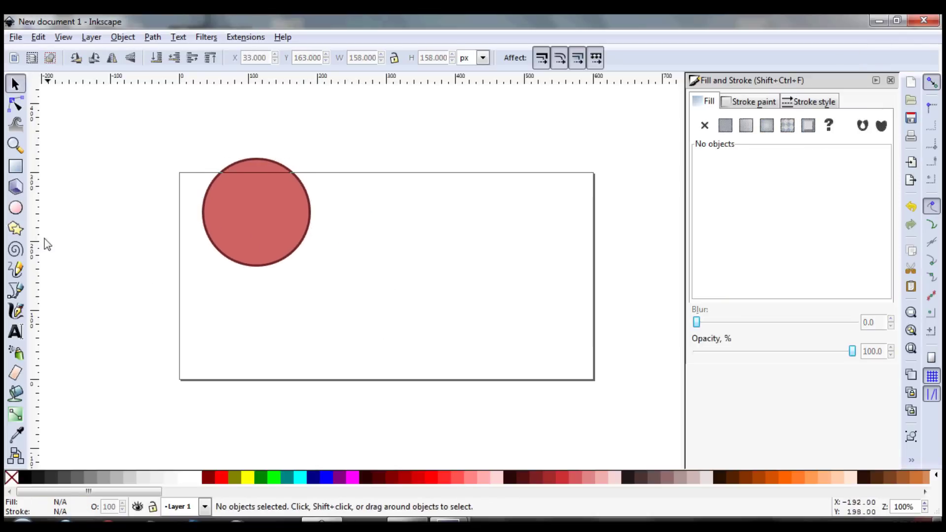
pyautogui.click(15, 228)
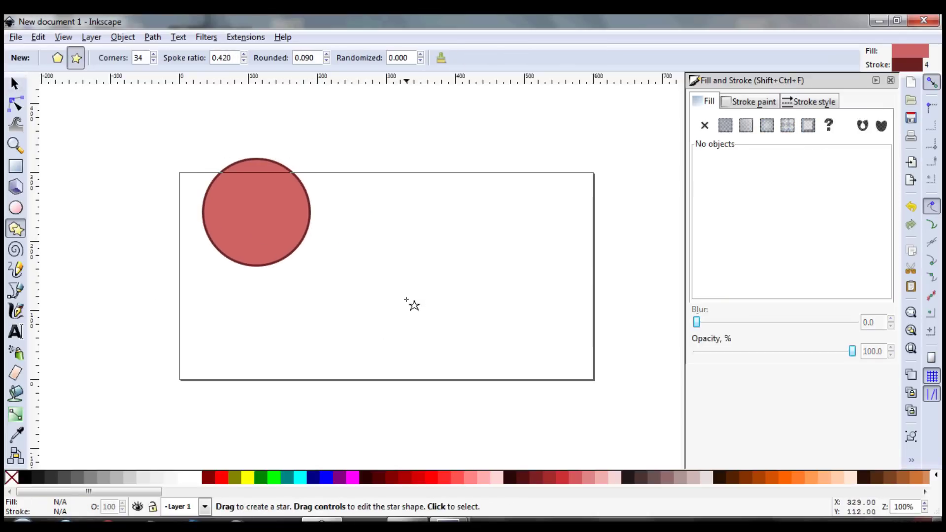
# Step: Draw a star beside the circle with 11 corners, spoke ratio 0.640 and rounding 0.050
pyautogui.moveTo(385, 267); pyautogui.dragTo(416, 327)
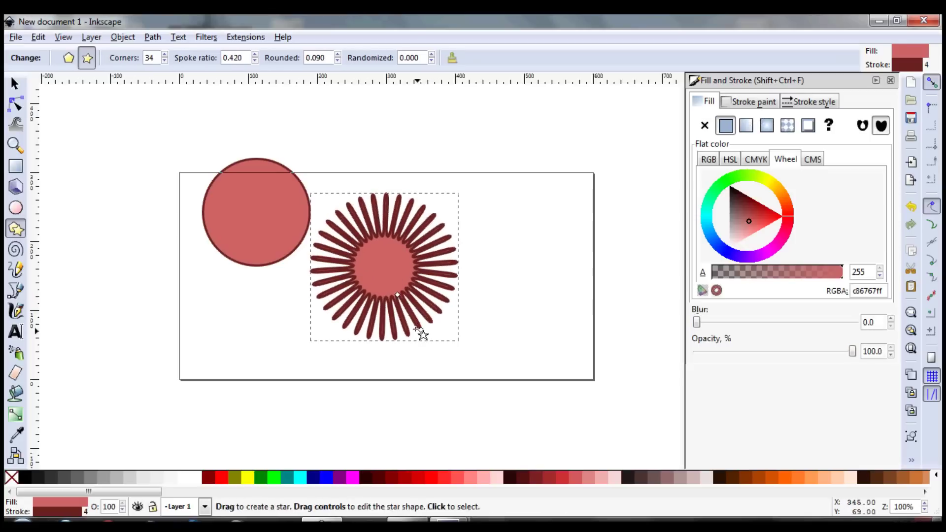
pyautogui.moveTo(166, 60); pyautogui.dragTo(165, 60)
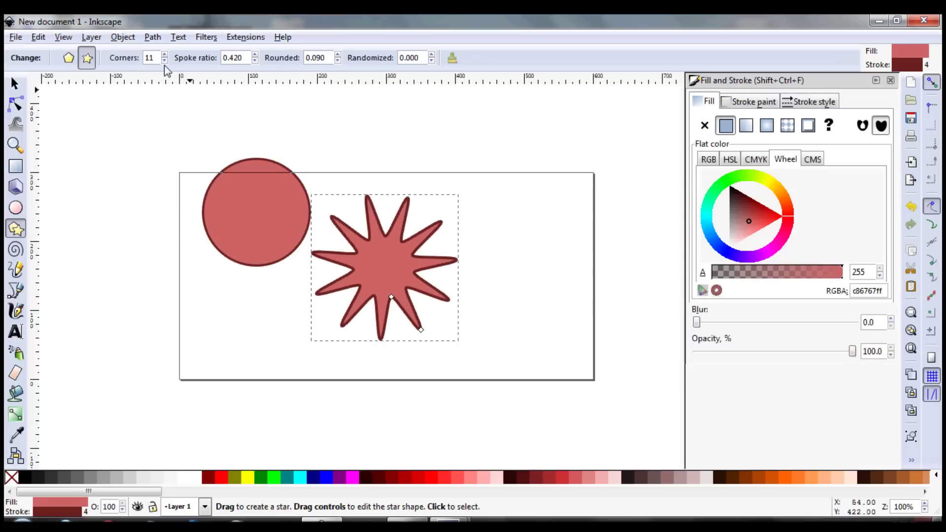
pyautogui.click(164, 61)
pyautogui.click(164, 61)
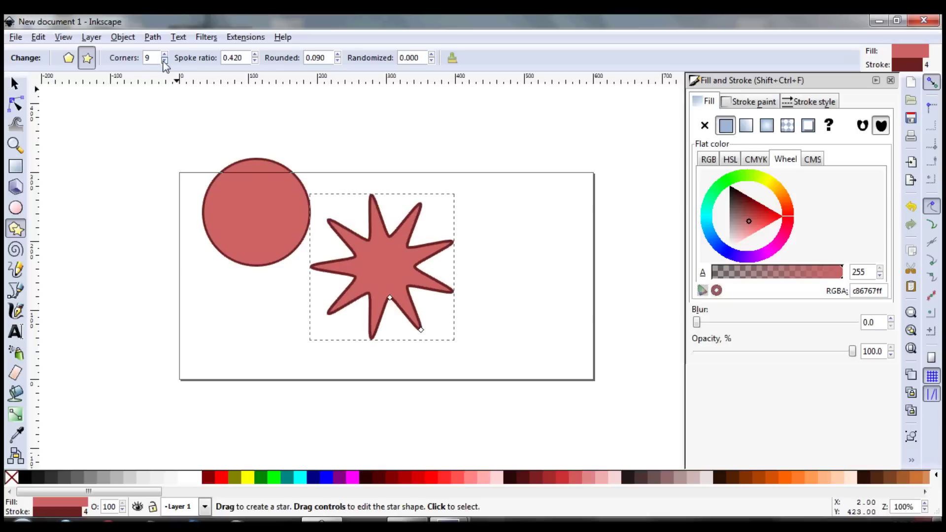
pyautogui.doubleClick(165, 54)
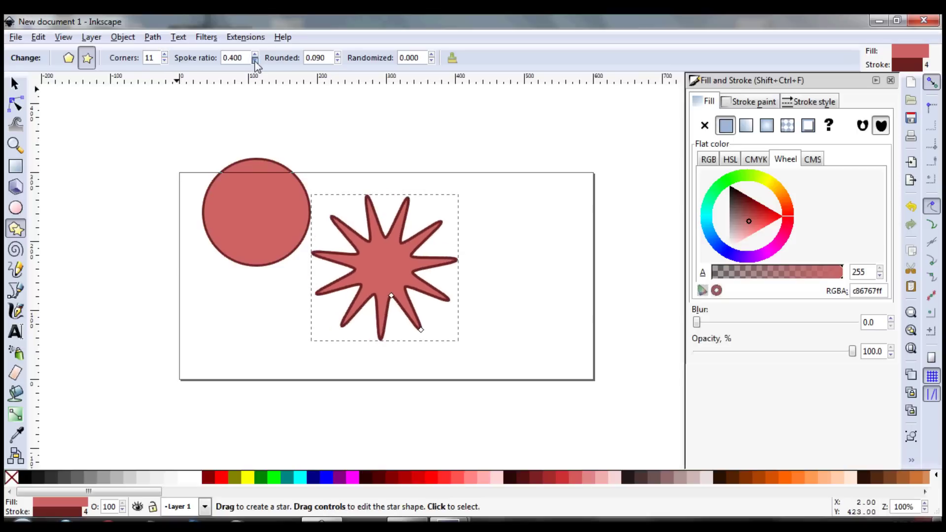
pyautogui.click(255, 61)
pyautogui.click(255, 55)
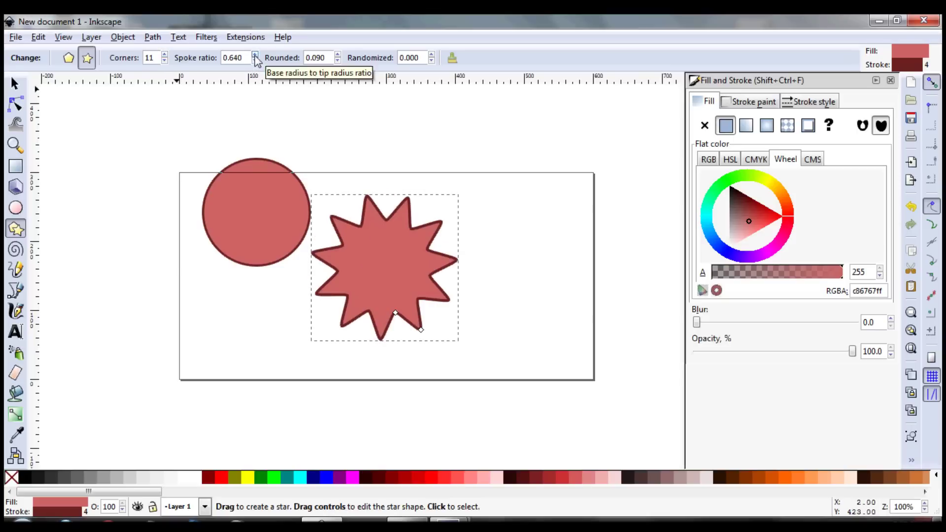
pyautogui.click(337, 55)
pyautogui.click(338, 62)
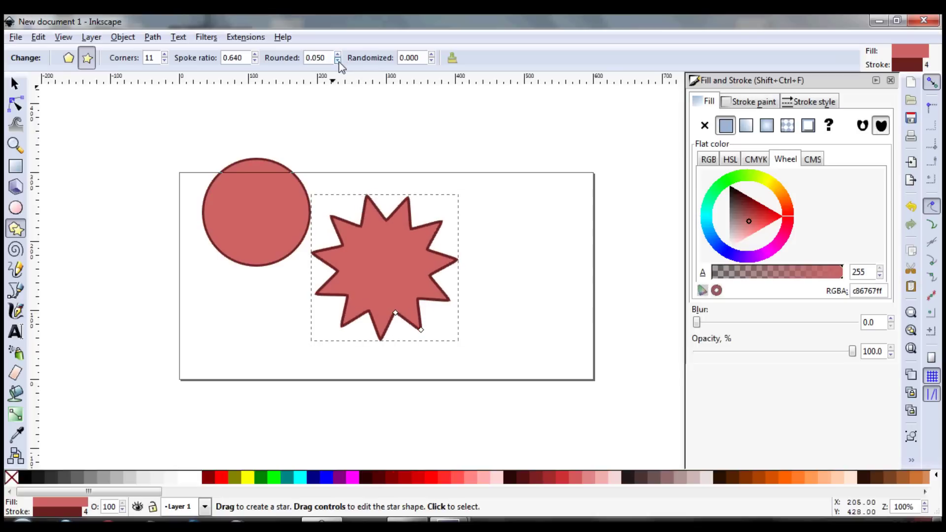
# Step: Move the circle up-left past the page's top-left corner
pyautogui.click(15, 83)
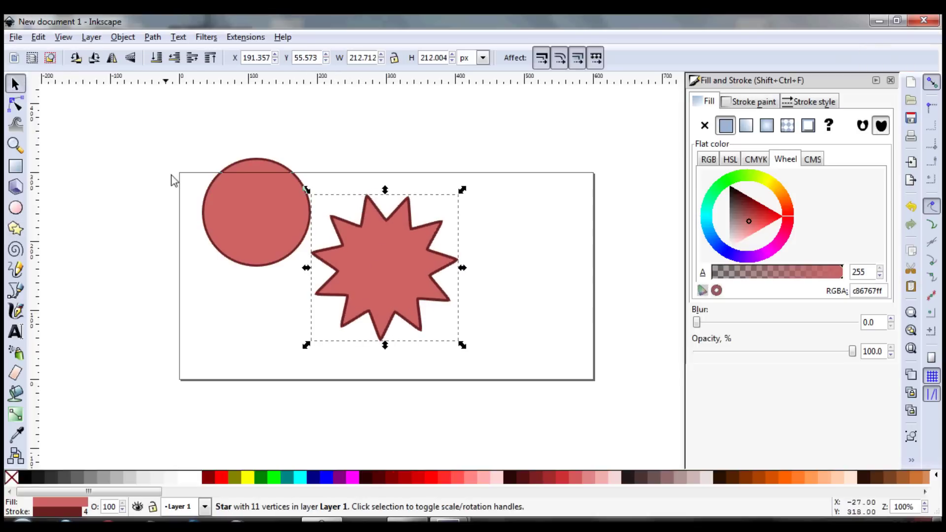
pyautogui.press('Escape')
pyautogui.moveTo(231, 239); pyautogui.dragTo(149, 203)
# Step: Reposition and enlarge the star to about 336 × 230 px and fill it gold
pyautogui.click(507, 291)
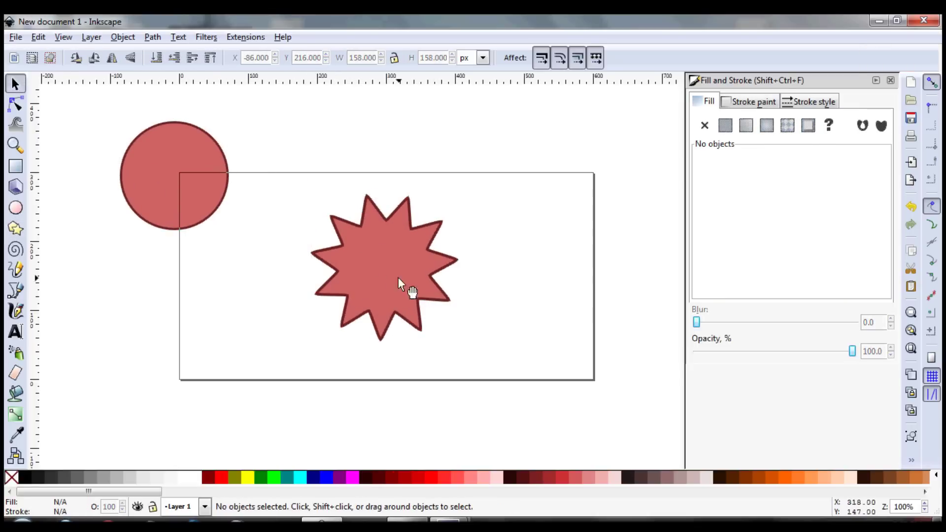
pyautogui.moveTo(407, 285); pyautogui.dragTo(373, 260)
pyautogui.moveTo(427, 320); pyautogui.dragTo(513, 338)
pyautogui.moveTo(394, 223); pyautogui.dragTo(390, 258)
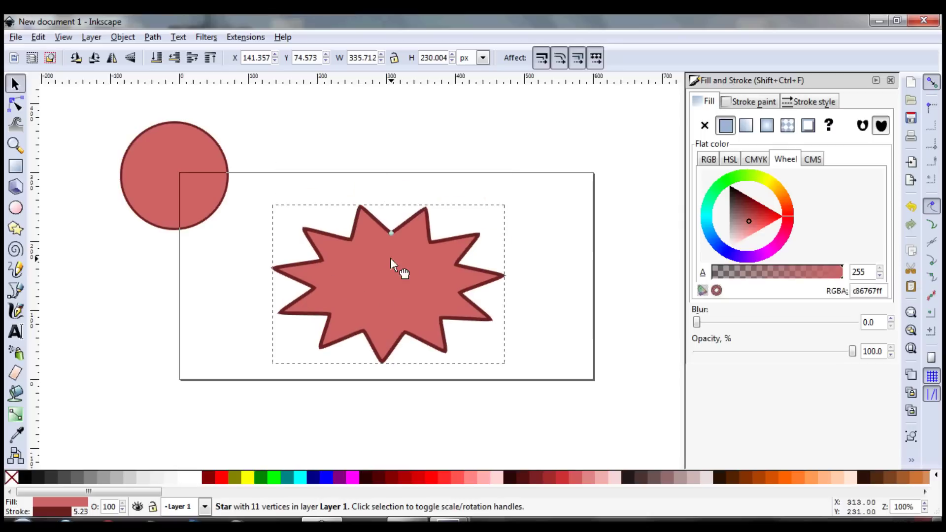
pyautogui.moveTo(783, 201)
pyautogui.mouseDown()
pyautogui.moveTo(777, 189)
pyautogui.moveTo(762, 207)
pyautogui.mouseUp()
# Step: Write the DEALS! text line on the star
pyautogui.click(403, 157)
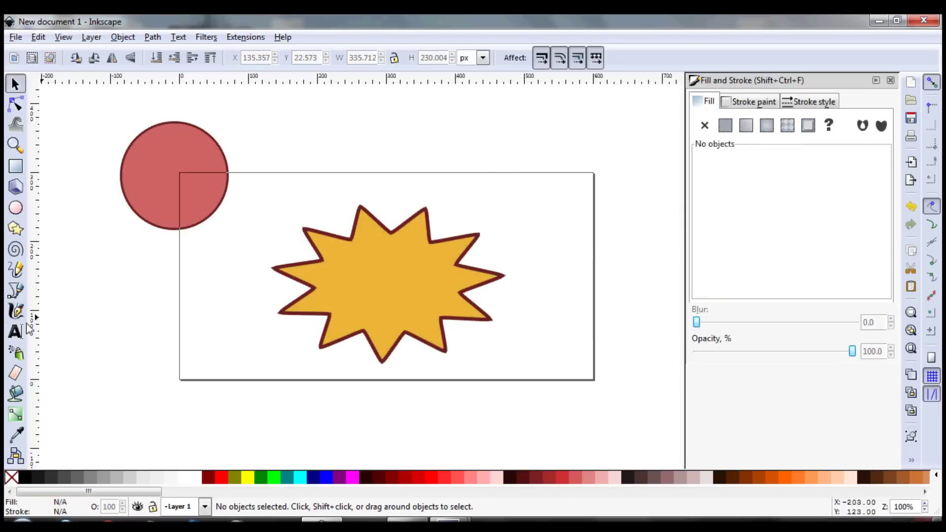
pyautogui.click(15, 332)
pyautogui.click(355, 268)
pyautogui.write('DEALS!')
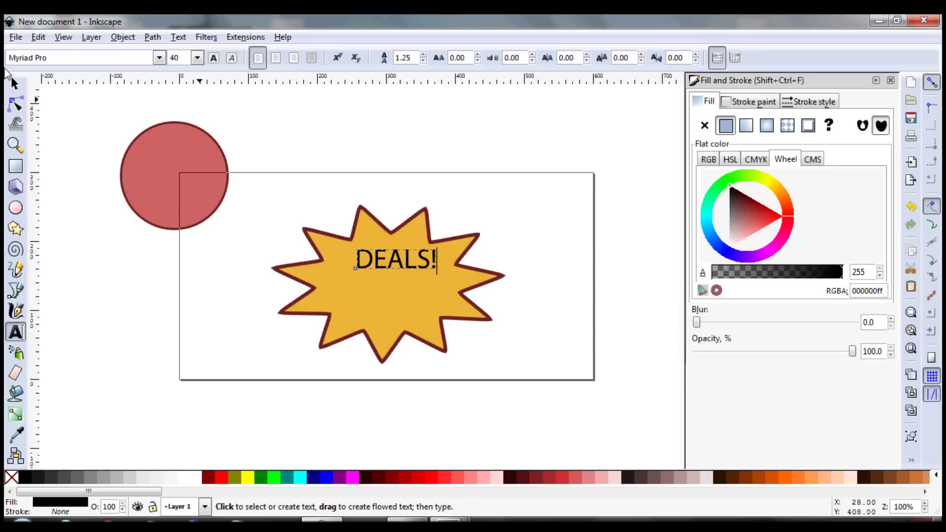
# Step: Rotate DEALS! about 13° counter-clockwise, then select it together with the star
pyautogui.click(15, 84)
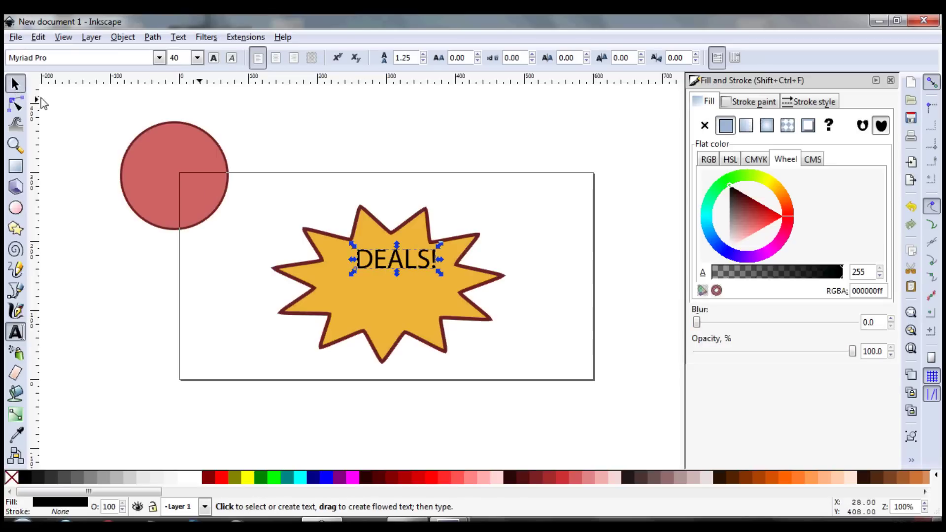
pyautogui.click(403, 267)
pyautogui.moveTo(430, 281); pyautogui.dragTo(461, 326)
pyautogui.click(405, 283)
pyautogui.click(553, 280)
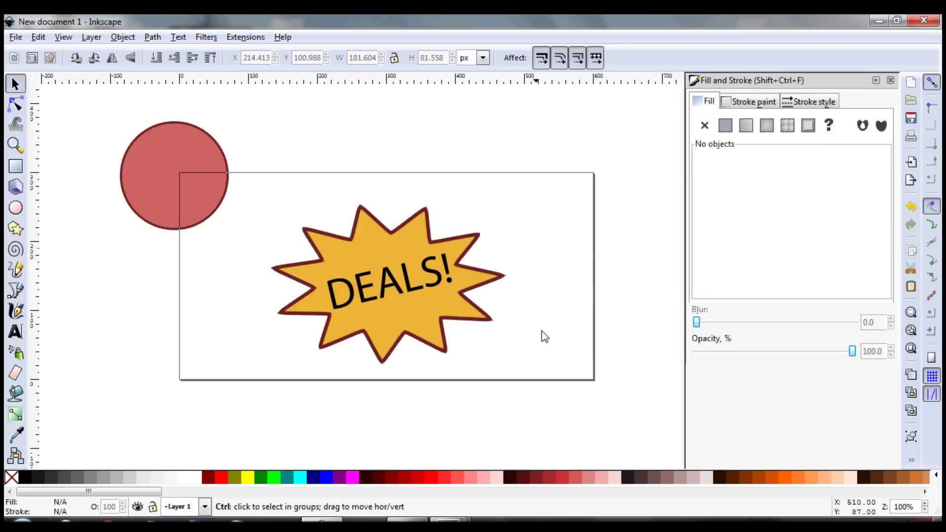
pyautogui.moveTo(542, 333); pyautogui.dragTo(245, 165)
pyautogui.keyDown('shift'); pyautogui.click(412, 340); pyautogui.keyUp('shift')
# Step: Delete the star and text, then move the red circle fully onto the page's top-left area
pyautogui.press('Delete')
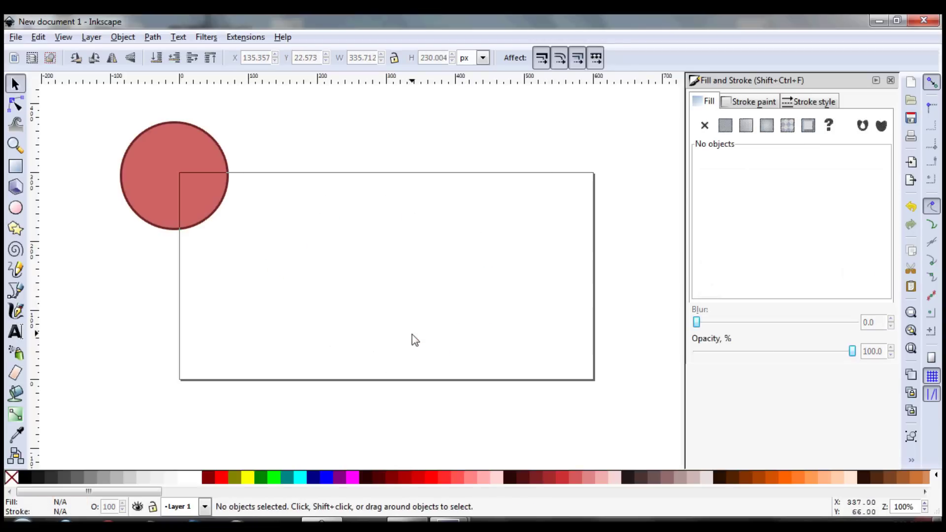
pyautogui.moveTo(184, 156); pyautogui.dragTo(266, 184)
pyautogui.click(111, 275)
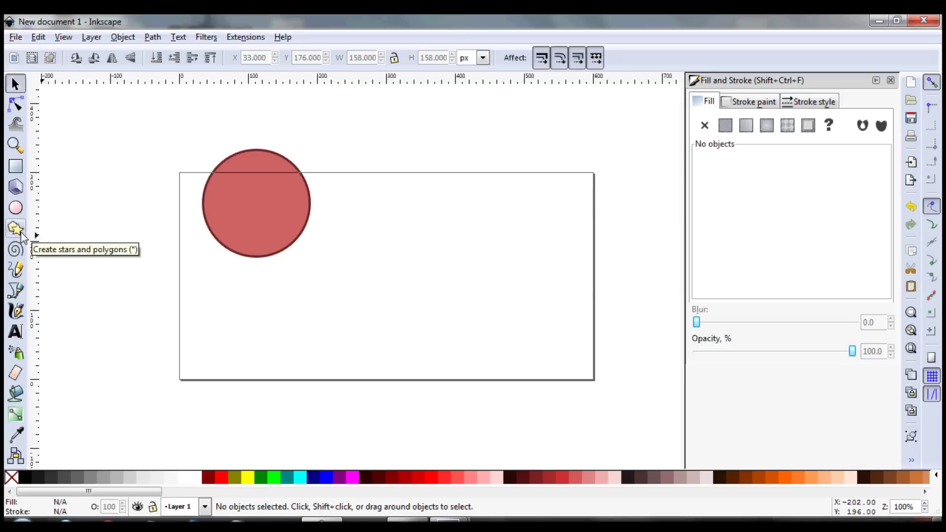
pyautogui.click(17, 270)
# Step: Draw a freehand S-curve right of the circle, then test strokes at smoothing 67
pyautogui.moveTo(357, 259)
pyautogui.mouseDown()
pyautogui.moveTo(344, 318)
pyautogui.moveTo(433, 289)
pyautogui.moveTo(470, 208)
pyautogui.mouseUp()
pyautogui.moveTo(481, 272); pyautogui.dragTo(481, 271)
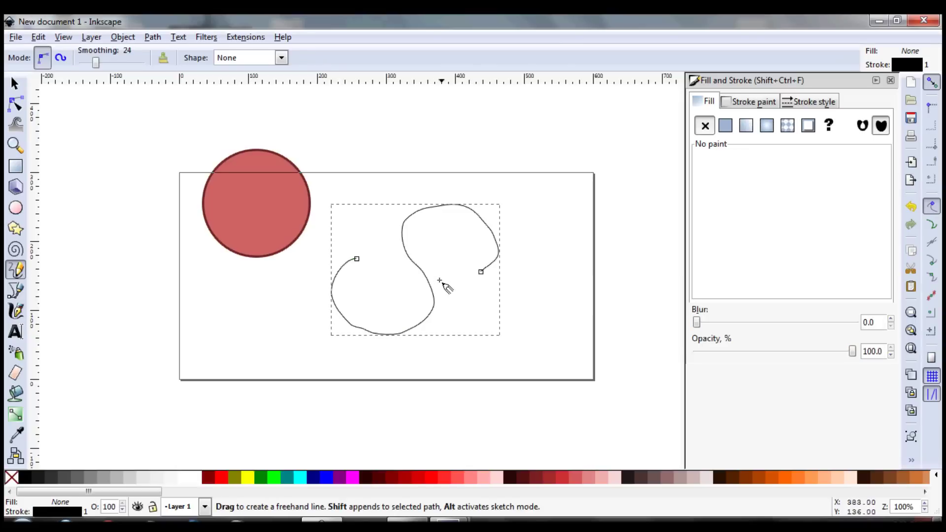
pyautogui.moveTo(104, 62); pyautogui.dragTo(125, 69)
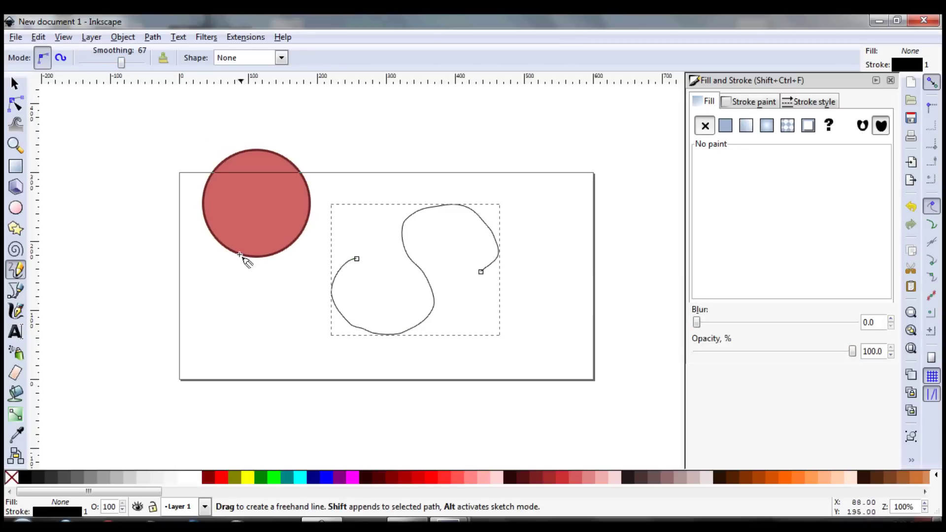
pyautogui.moveTo(223, 277)
pyautogui.mouseDown()
pyautogui.moveTo(203, 351)
pyautogui.moveTo(351, 372)
pyautogui.moveTo(349, 383)
pyautogui.mouseUp()
pyautogui.moveTo(424, 126)
pyautogui.mouseDown()
pyautogui.moveTo(399, 146)
pyautogui.moveTo(465, 165)
pyautogui.mouseUp()
# Step: Draw more test strokes at smoothing 100 and 1, then undo the extra strokes
pyautogui.moveTo(121, 63); pyautogui.dragTo(143, 63)
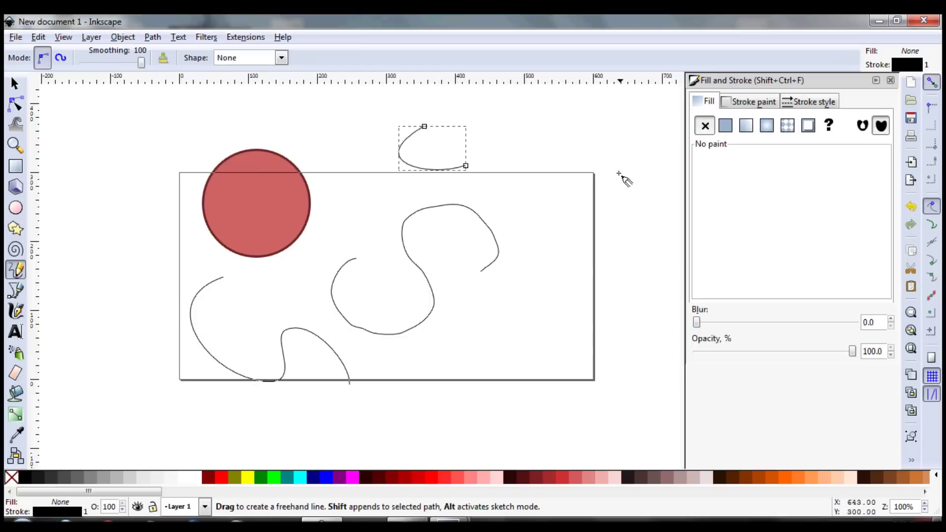
pyautogui.moveTo(573, 164)
pyautogui.mouseDown()
pyautogui.moveTo(607, 216)
pyautogui.moveTo(534, 178)
pyautogui.mouseUp()
pyautogui.moveTo(594, 291)
pyautogui.mouseDown()
pyautogui.moveTo(612, 363)
pyautogui.moveTo(622, 345)
pyautogui.mouseUp()
pyautogui.moveTo(141, 63); pyautogui.dragTo(77, 67)
pyautogui.moveTo(140, 161)
pyautogui.mouseDown()
pyautogui.moveTo(120, 232)
pyautogui.moveTo(147, 297)
pyautogui.mouseUp()
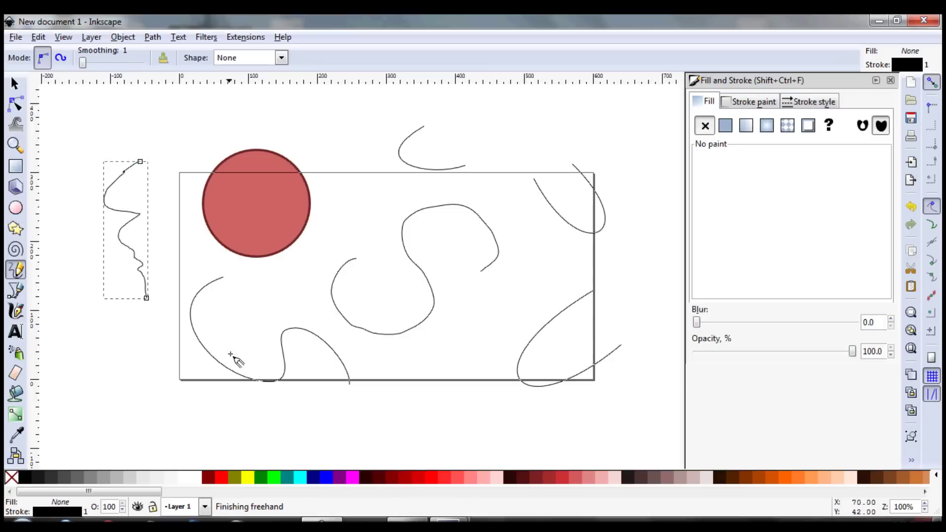
pyautogui.moveTo(371, 201)
pyautogui.mouseDown()
pyautogui.moveTo(344, 158)
pyautogui.moveTo(375, 158)
pyautogui.moveTo(384, 284)
pyautogui.mouseUp()
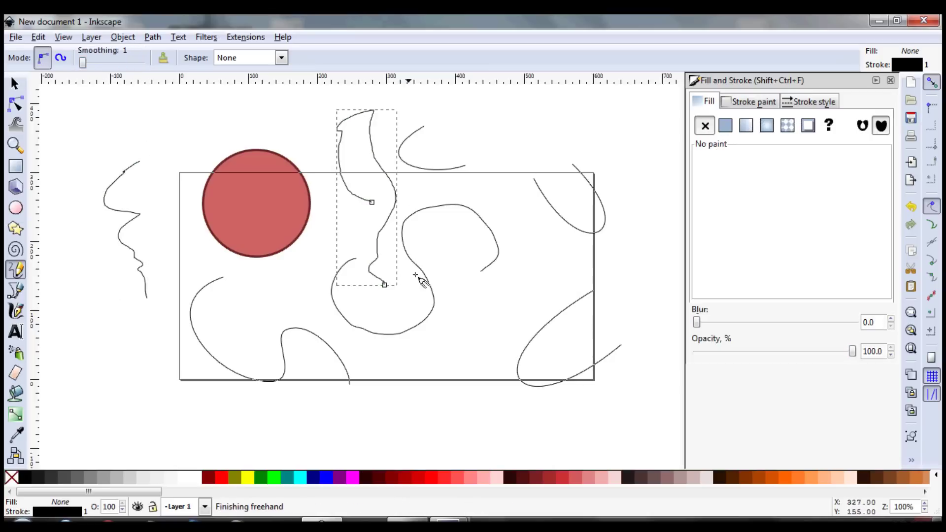
pyautogui.hotkey('ctrl', 'z')
pyautogui.hotkey('ctrl', 'z')
pyautogui.hotkey('ctrl', 'z')
pyautogui.hotkey('ctrl', 'z')
pyautogui.hotkey('ctrl', 'z')
pyautogui.hotkey('ctrl', 'z')
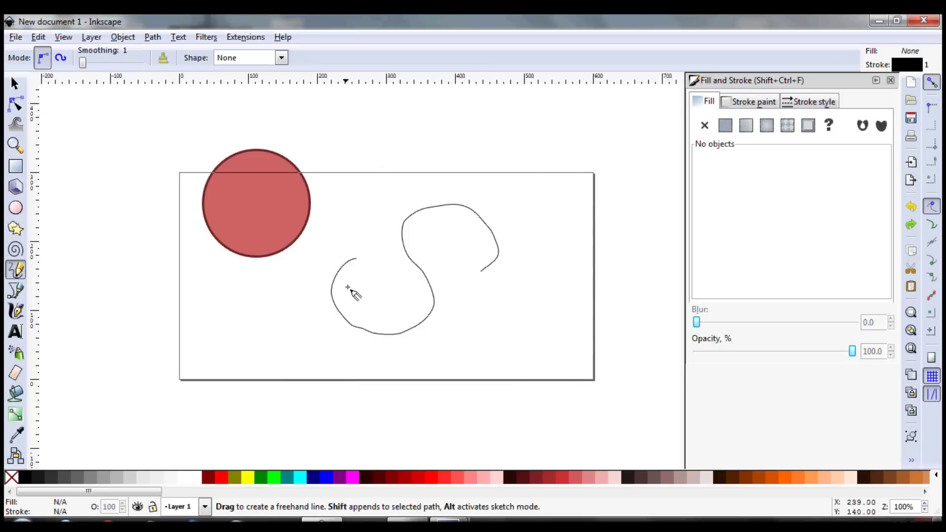
# Step: Select the S-curve and drag its end node down and to the right
pyautogui.press('s')
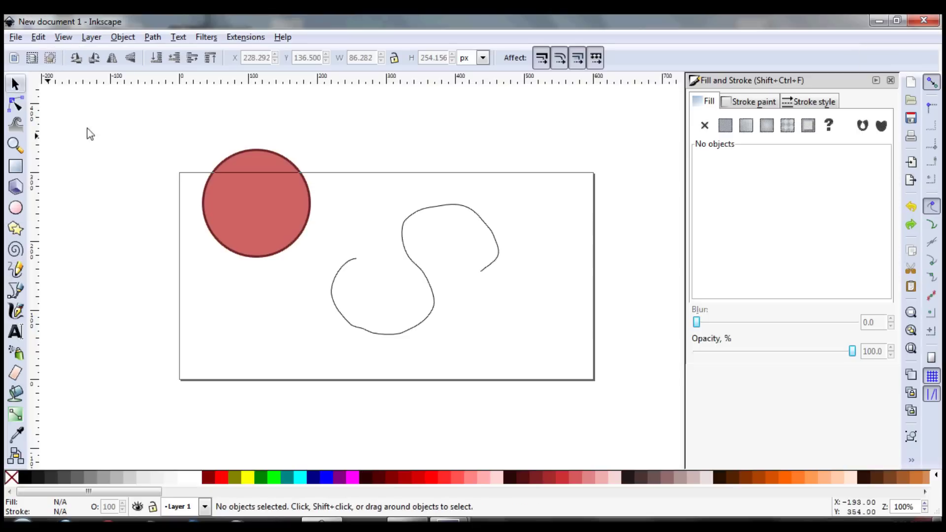
pyautogui.click(415, 327)
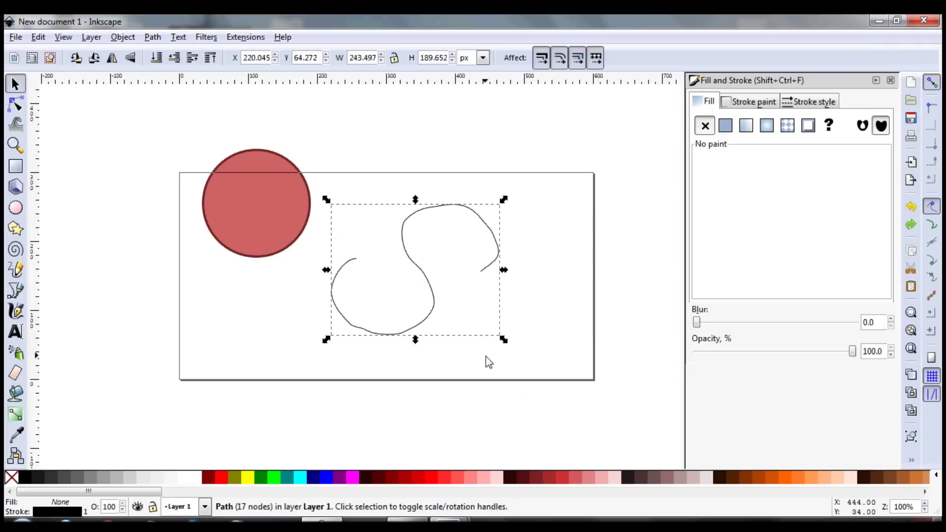
pyautogui.click(16, 106)
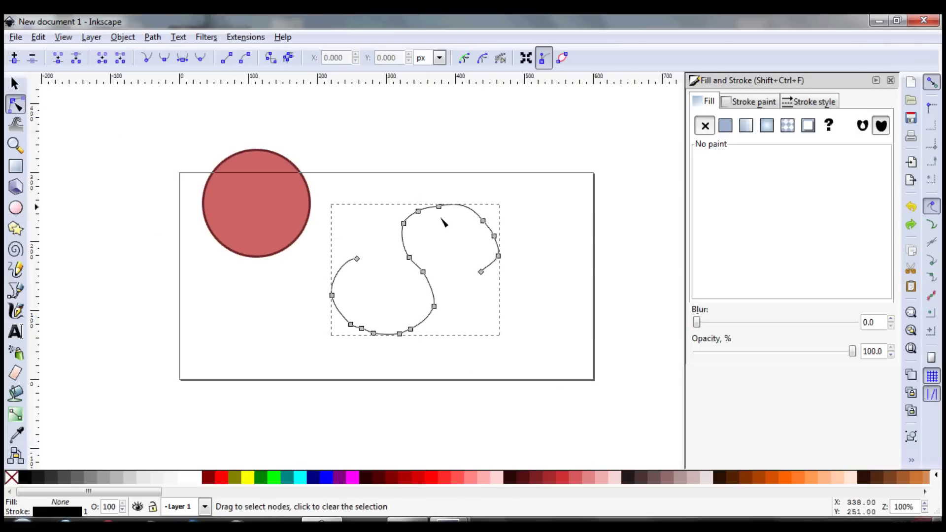
pyautogui.click(424, 273)
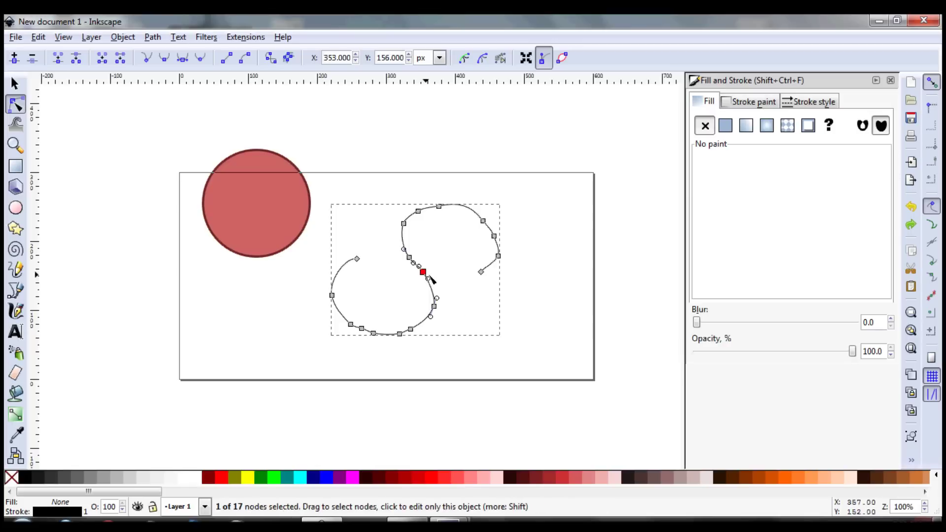
pyautogui.click(481, 271)
pyautogui.moveTo(481, 271); pyautogui.dragTo(514, 323)
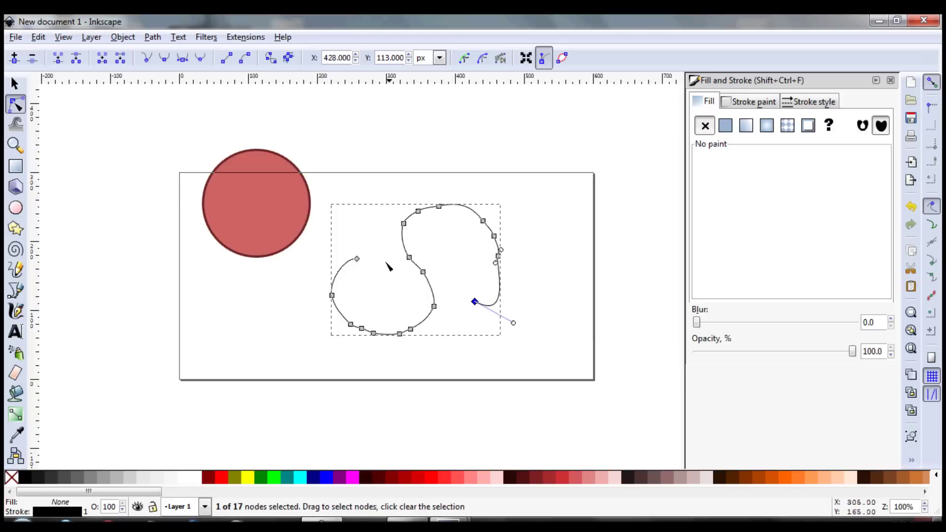
# Step: Reshape the S-curve by moving a middle node and nudging a group of selected nodes
pyautogui.click(417, 266)
pyautogui.click(403, 287)
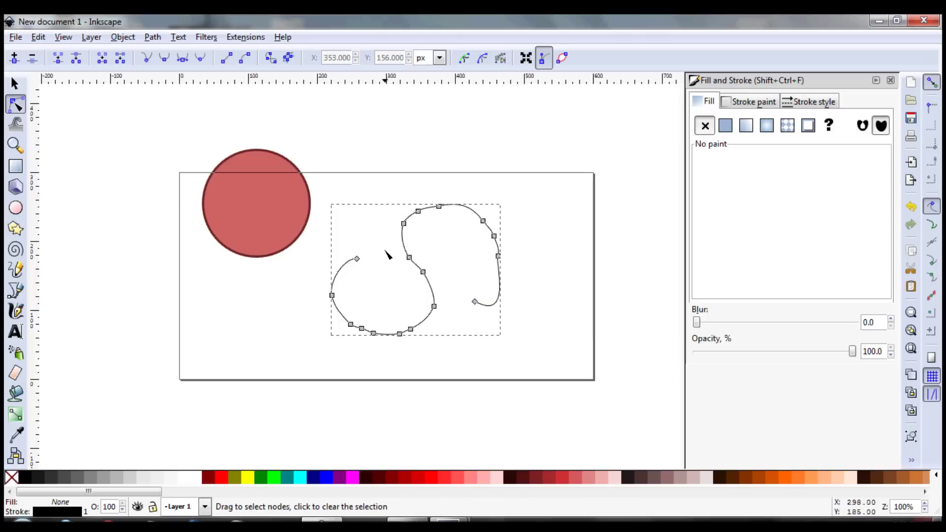
pyautogui.moveTo(421, 270)
pyautogui.mouseDown()
pyautogui.moveTo(443, 289)
pyautogui.moveTo(430, 270)
pyautogui.moveTo(428, 280)
pyautogui.mouseUp()
pyautogui.click(394, 298)
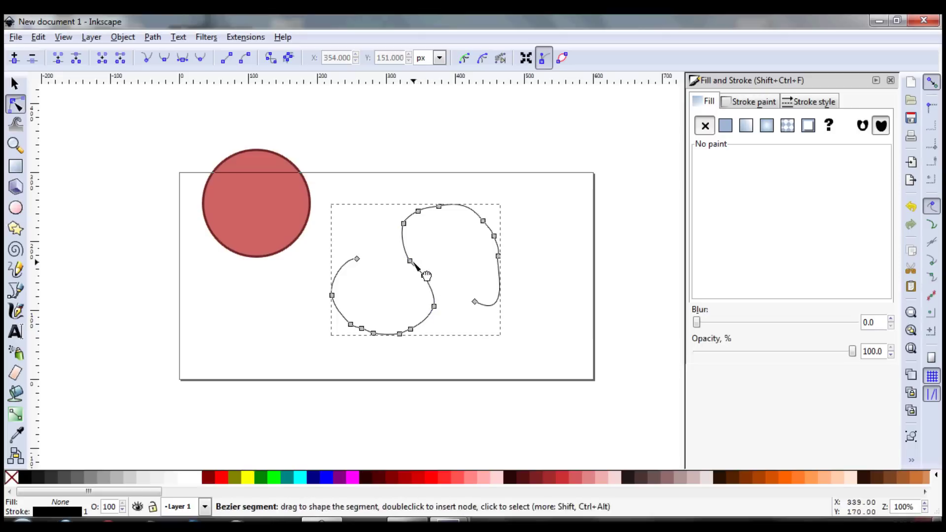
pyautogui.click(410, 261)
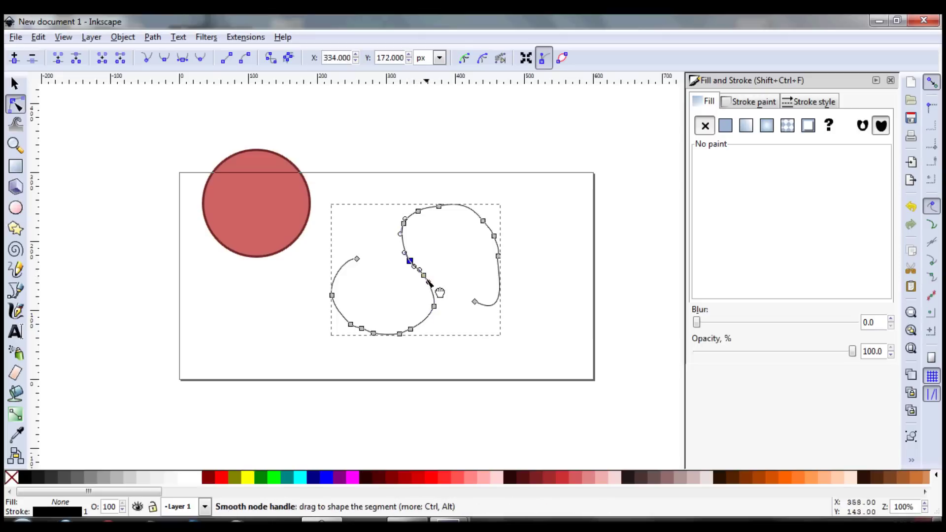
pyautogui.keyDown('shift'); pyautogui.click(423, 275); pyautogui.keyUp('shift')
pyautogui.keyDown('shift'); pyautogui.click(434, 306); pyautogui.keyUp('shift')
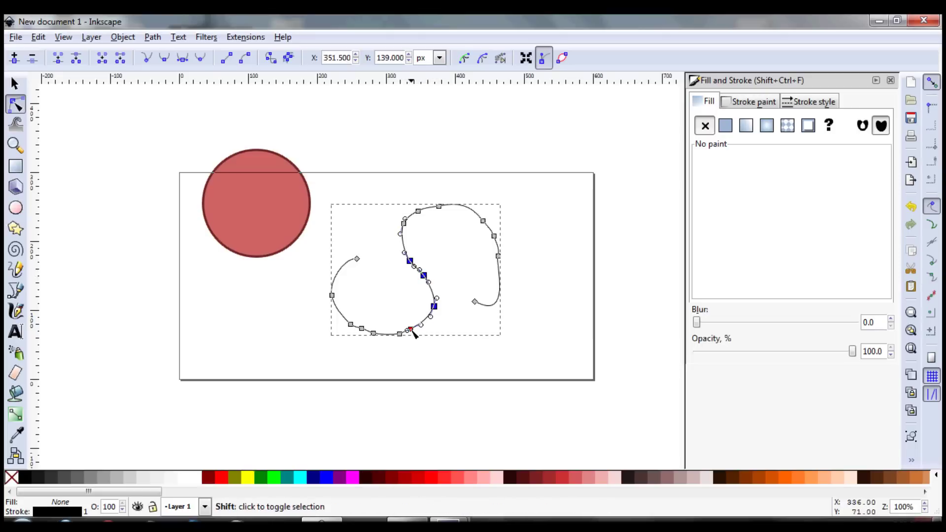
pyautogui.keyDown('shift'); pyautogui.click(410, 329); pyautogui.keyUp('shift')
pyautogui.keyDown('shift'); pyautogui.click(399, 334); pyautogui.keyUp('shift')
pyautogui.moveTo(435, 307)
pyautogui.mouseDown()
pyautogui.moveTo(440, 314)
pyautogui.moveTo(436, 305)
pyautogui.mouseUp()
# Step: Delete the reshaped S-curve
pyautogui.click(533, 266)
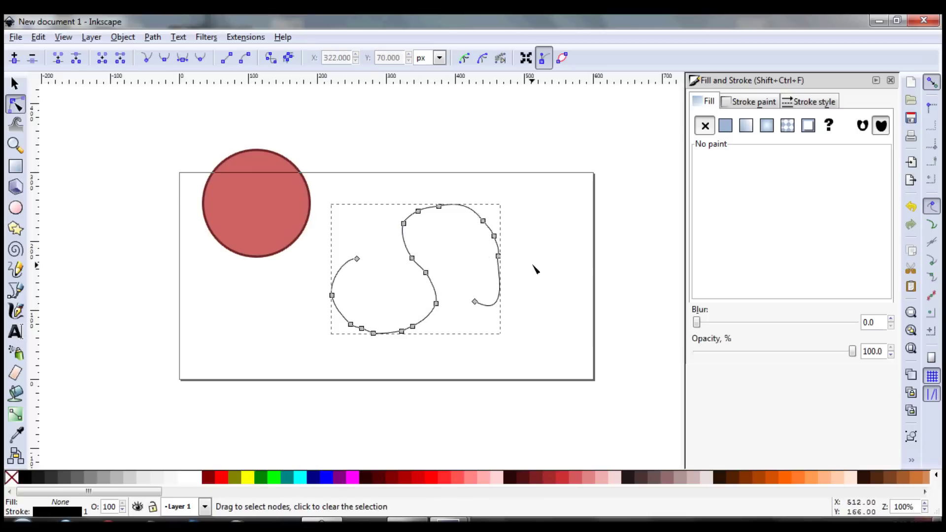
pyautogui.click(20, 85)
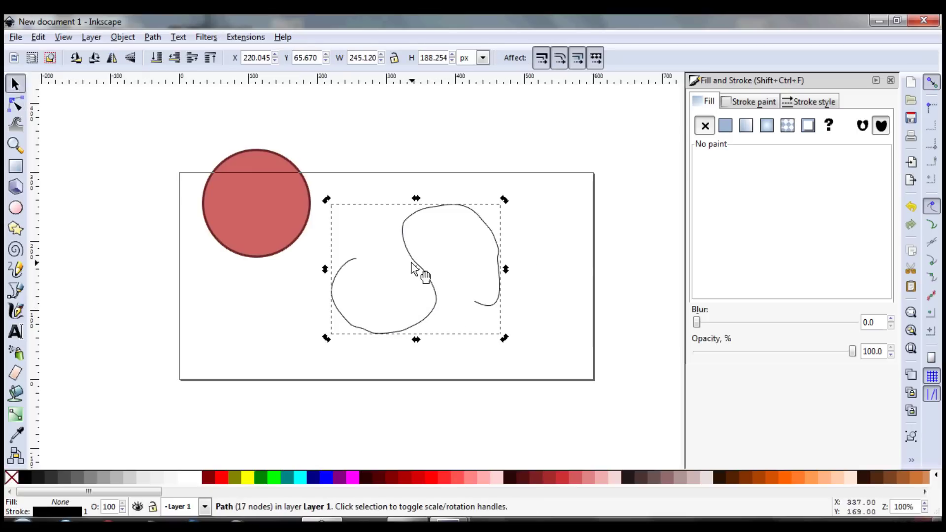
pyautogui.press('Delete')
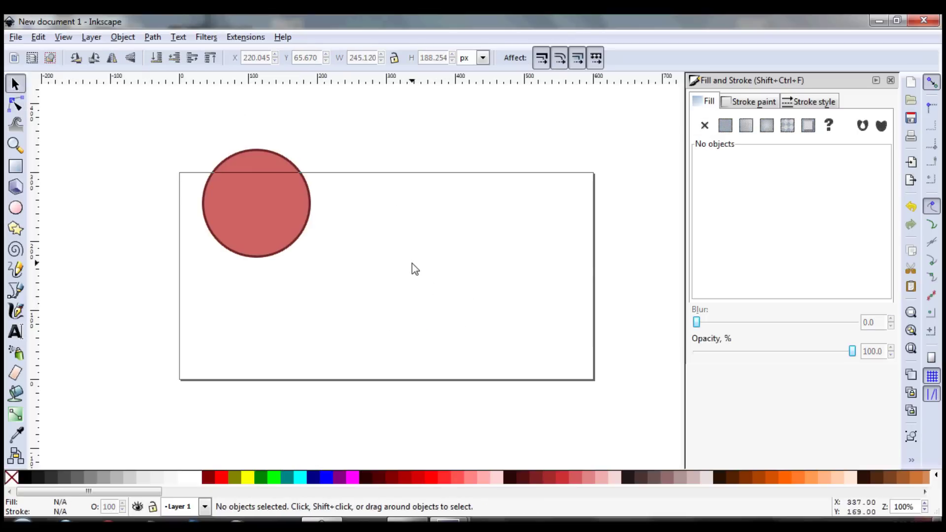
# Step: Draw a closed straight-edged quadrilateral in the page's lower middle with the Bezier tool
pyautogui.click(17, 292)
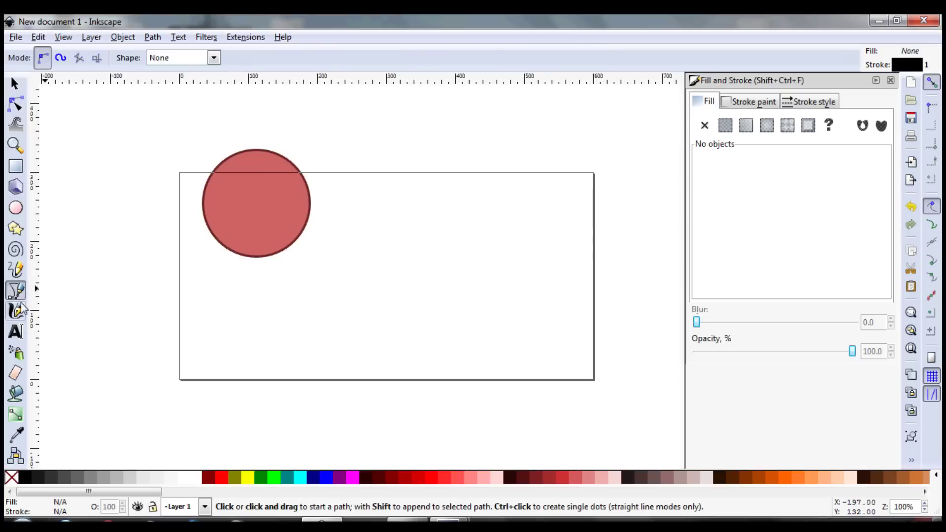
pyautogui.click(326, 343)
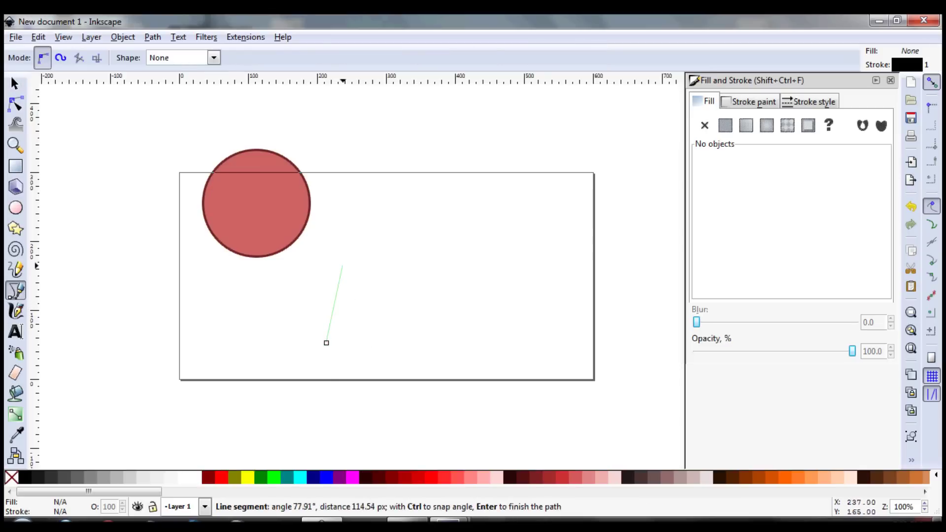
pyautogui.click(342, 266)
pyautogui.click(471, 257)
pyautogui.click(477, 330)
pyautogui.click(326, 343)
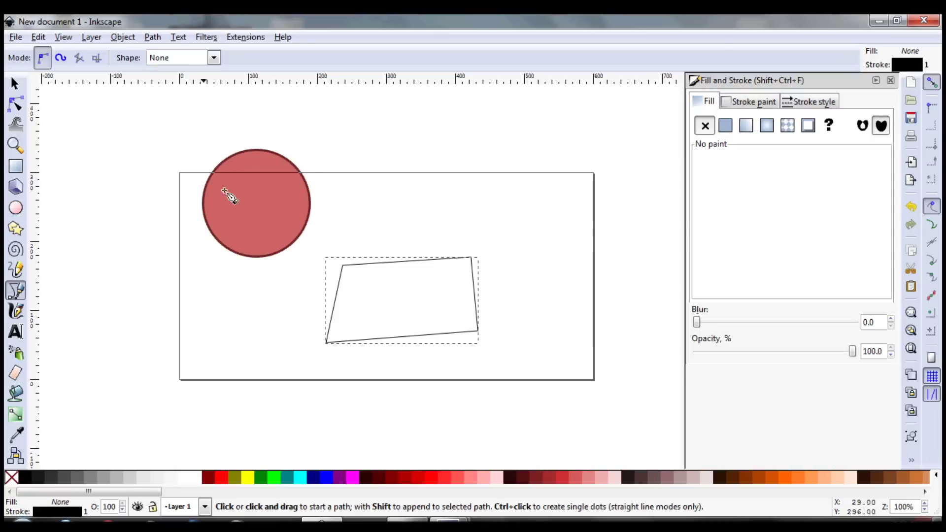
# Step: Draw a second closed polygon crossing the page's upper-right edge
pyautogui.scroll(3, 442, 220)
pyautogui.hscroll(2, 442, 220)
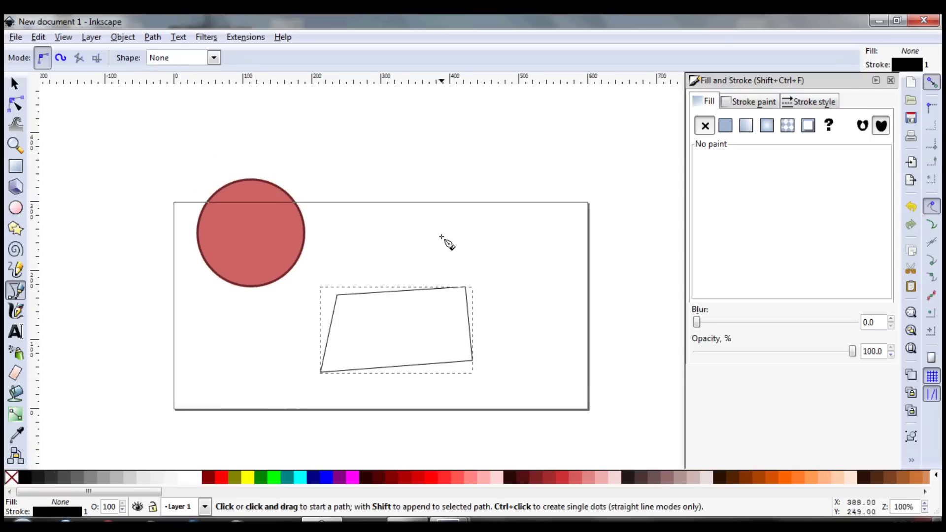
pyautogui.click(469, 309)
pyautogui.click(492, 207)
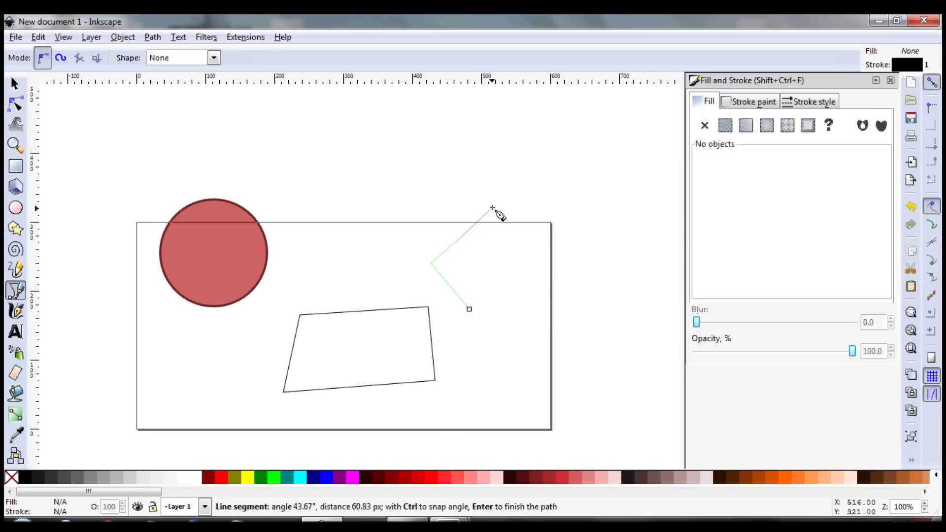
pyautogui.click(511, 172)
pyautogui.click(606, 239)
pyautogui.click(572, 280)
pyautogui.click(504, 303)
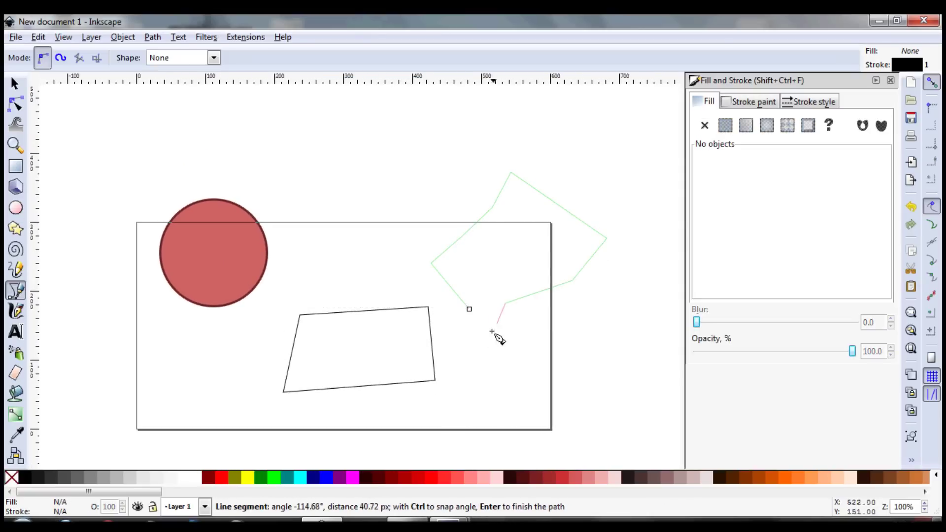
pyautogui.click(469, 309)
pyautogui.click(15, 103)
# Step: Make all the polygon's nodes smooth and drag handles to turn it into a curvy blob
pyautogui.moveTo(387, 127); pyautogui.dragTo(639, 344)
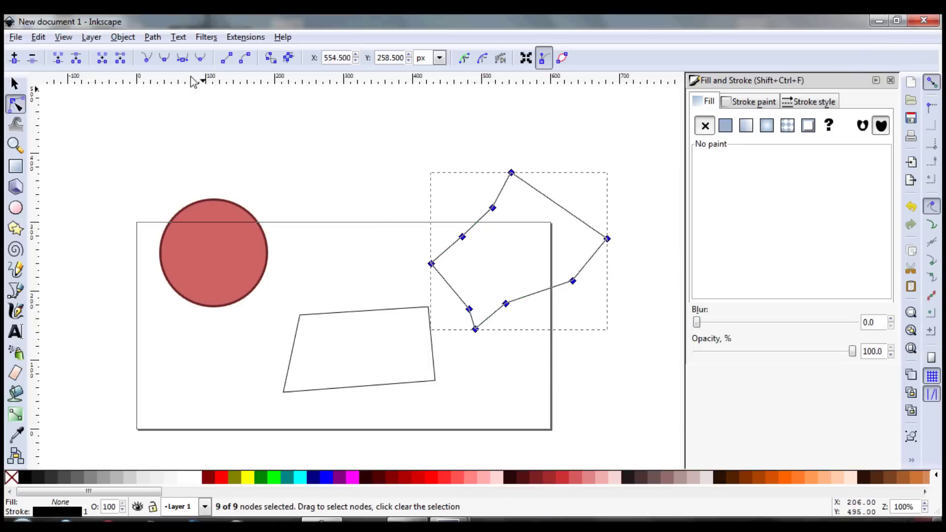
pyautogui.click(164, 58)
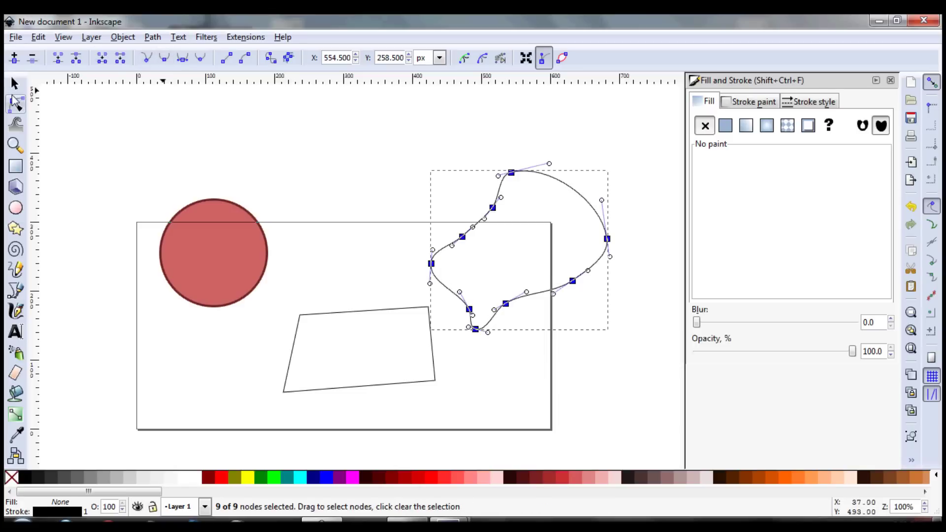
pyautogui.moveTo(549, 164); pyautogui.dragTo(602, 163)
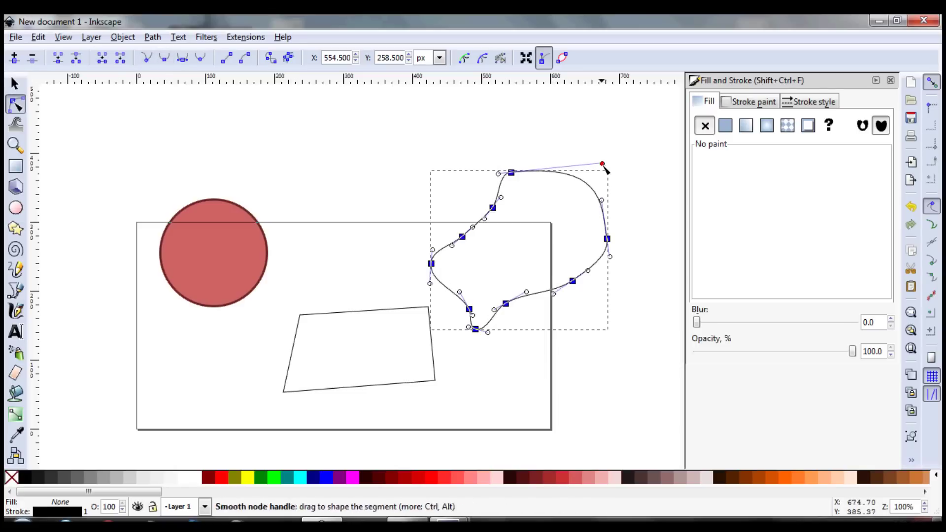
pyautogui.moveTo(474, 227)
pyautogui.mouseDown()
pyautogui.moveTo(461, 222)
pyautogui.moveTo(510, 215)
pyautogui.moveTo(458, 233)
pyautogui.moveTo(466, 222)
pyautogui.mouseUp()
# Step: Move the blob left and up over the page edge, then delete it
pyautogui.click(15, 84)
pyautogui.click(611, 226)
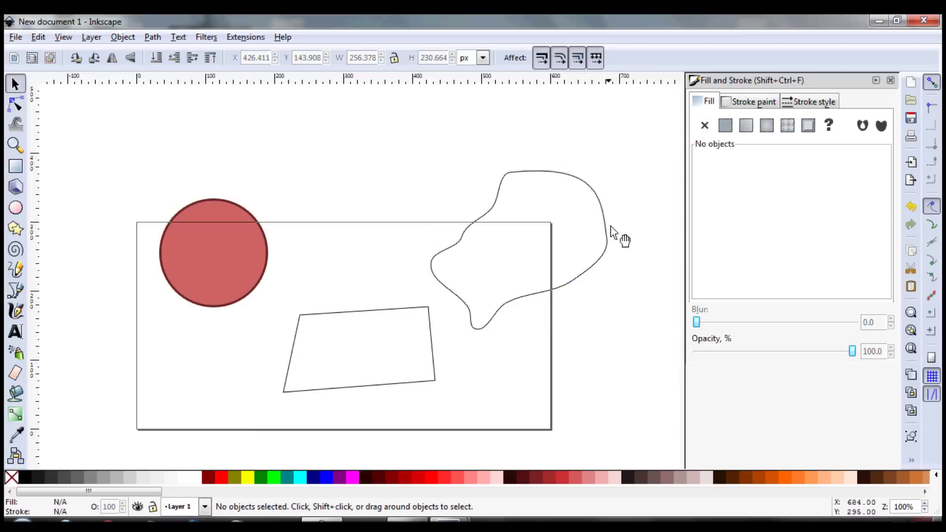
pyautogui.moveTo(605, 240)
pyautogui.mouseDown()
pyautogui.moveTo(498, 226)
pyautogui.moveTo(509, 224)
pyautogui.mouseUp()
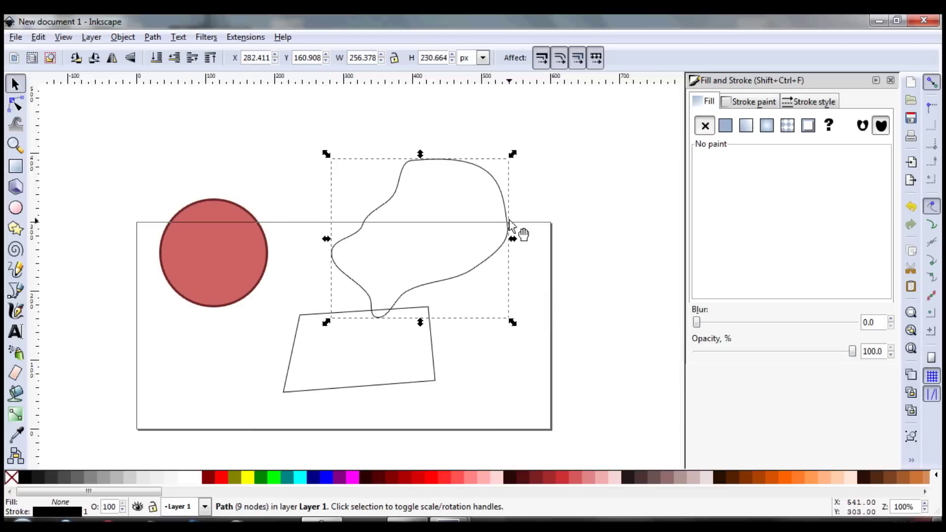
pyautogui.press('Delete')
pyautogui.click(9, 288)
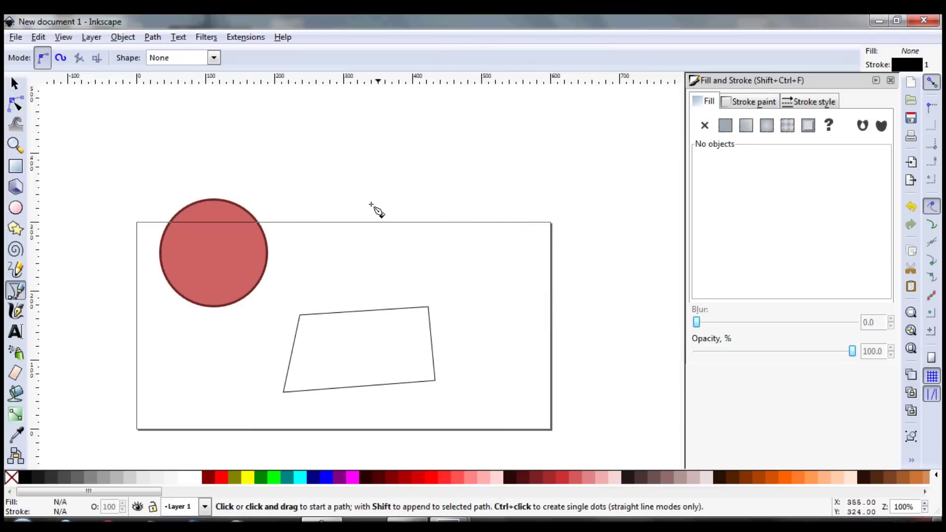
pyautogui.moveTo(345, 183); pyautogui.dragTo(384, 269)
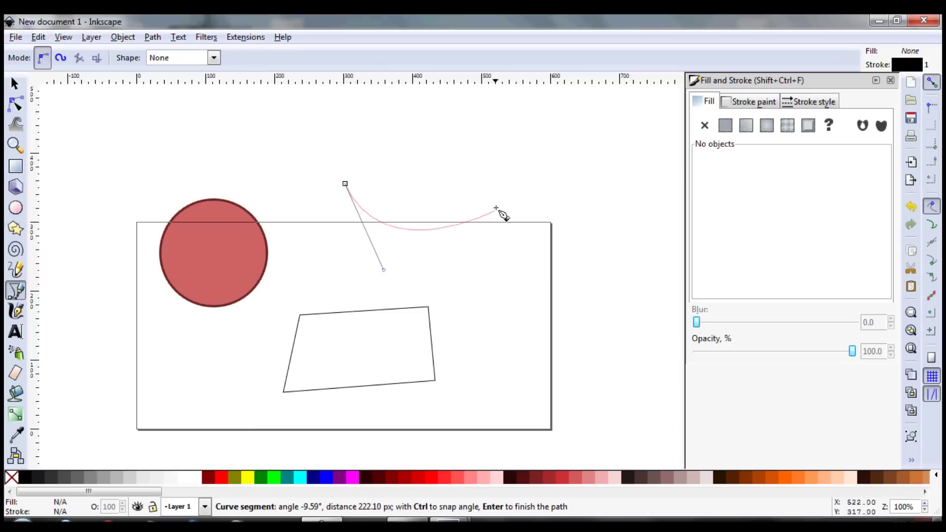
pyautogui.moveTo(485, 234); pyautogui.dragTo(493, 160)
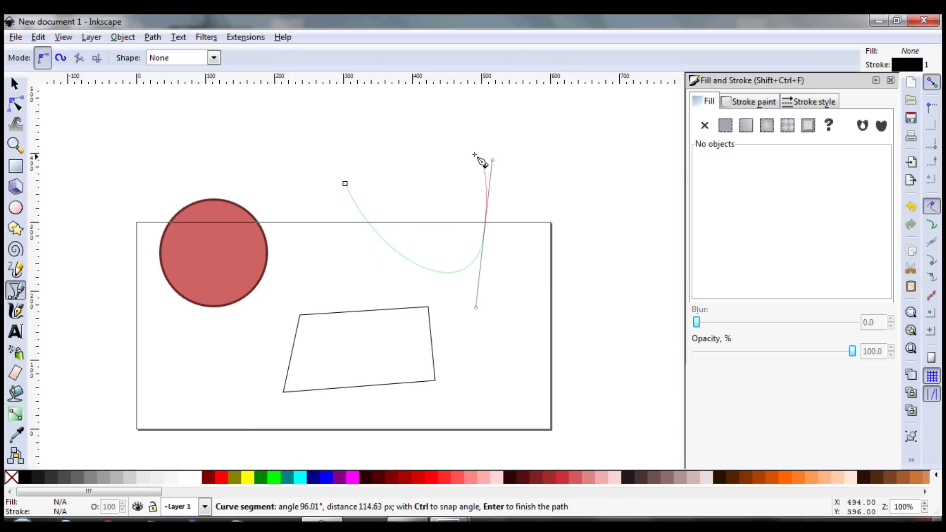
pyautogui.moveTo(407, 131); pyautogui.dragTo(357, 153)
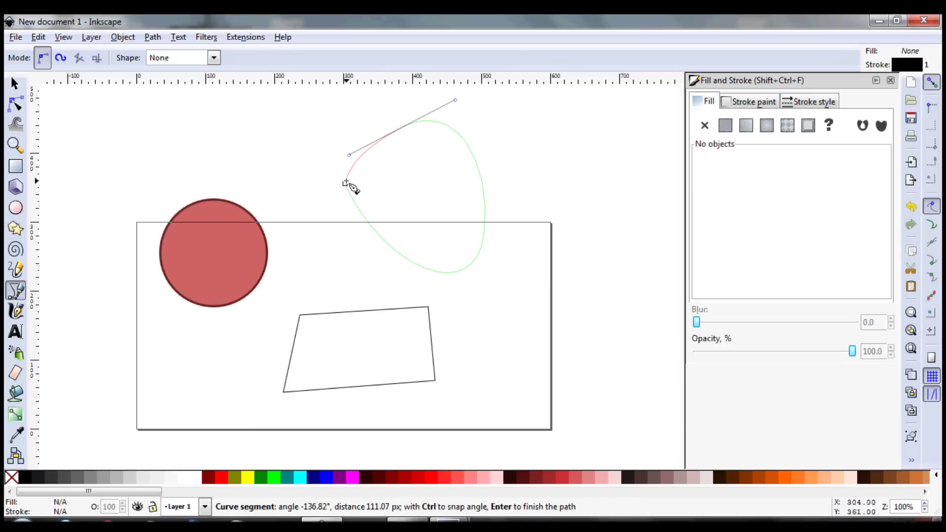
pyautogui.click(345, 184)
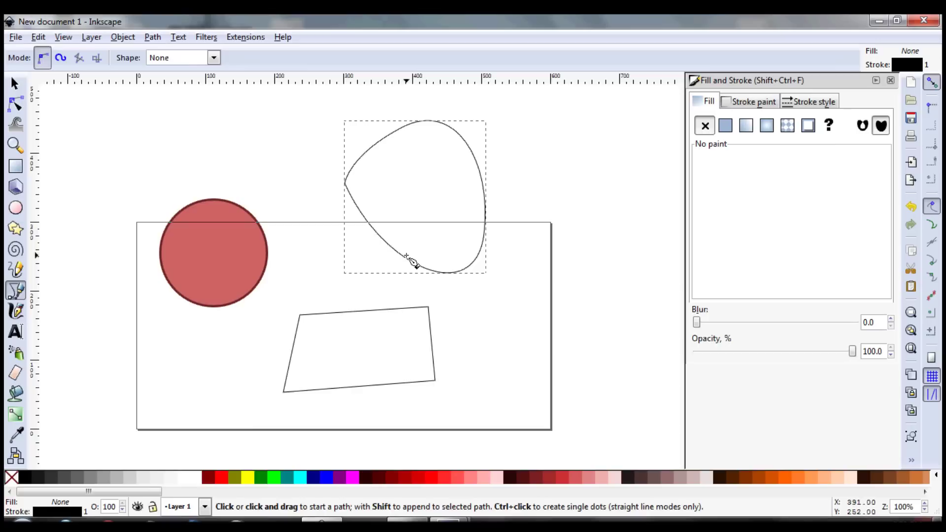
pyautogui.press('Delete')
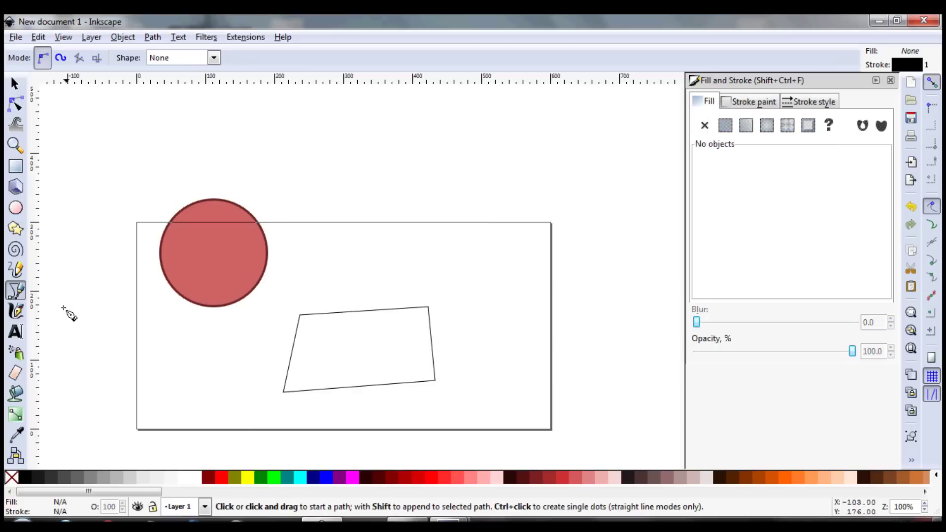
pyautogui.click(16, 307)
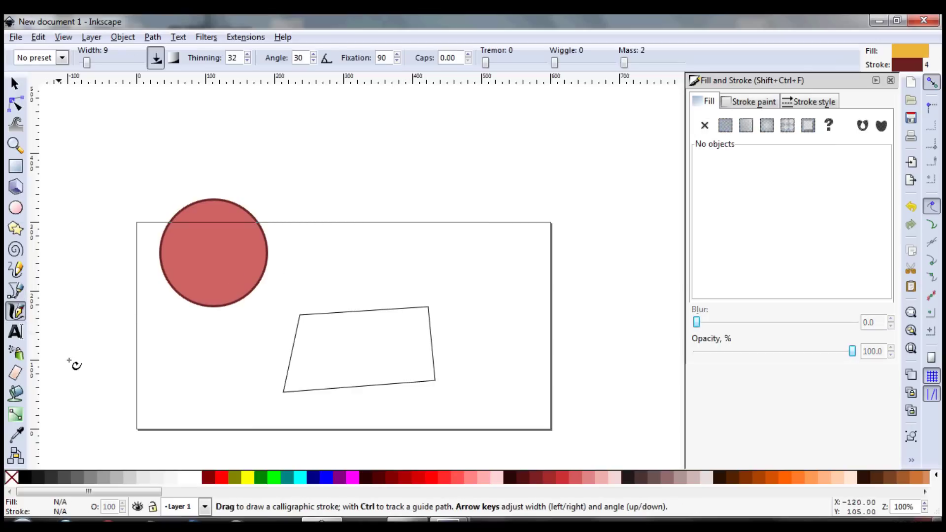
pyautogui.moveTo(344, 182)
pyautogui.mouseDown()
pyautogui.moveTo(344, 252)
pyautogui.moveTo(418, 194)
pyautogui.moveTo(424, 286)
pyautogui.mouseUp()
pyautogui.moveTo(520, 181)
pyautogui.mouseDown()
pyautogui.moveTo(563, 234)
pyautogui.moveTo(578, 315)
pyautogui.mouseUp()
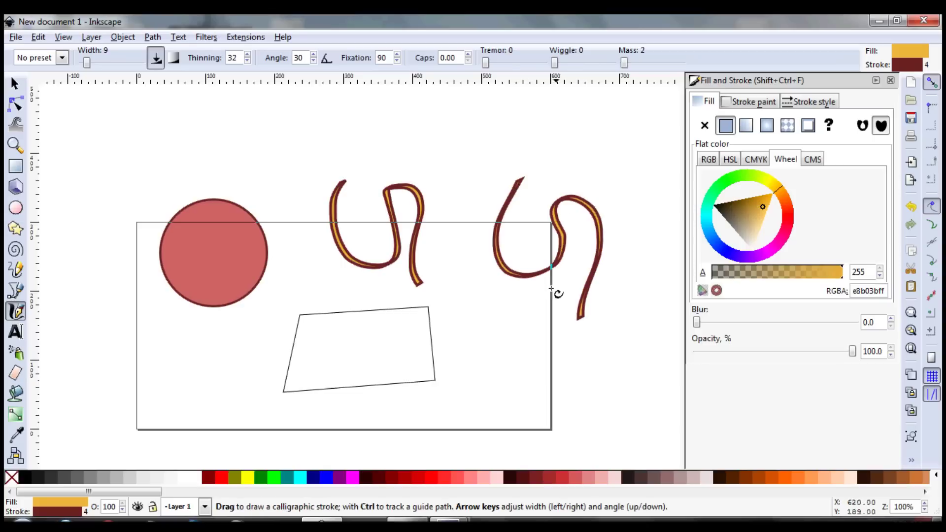
pyautogui.hotkey('ctrl', 'z')
pyautogui.hotkey('ctrl', 'z')
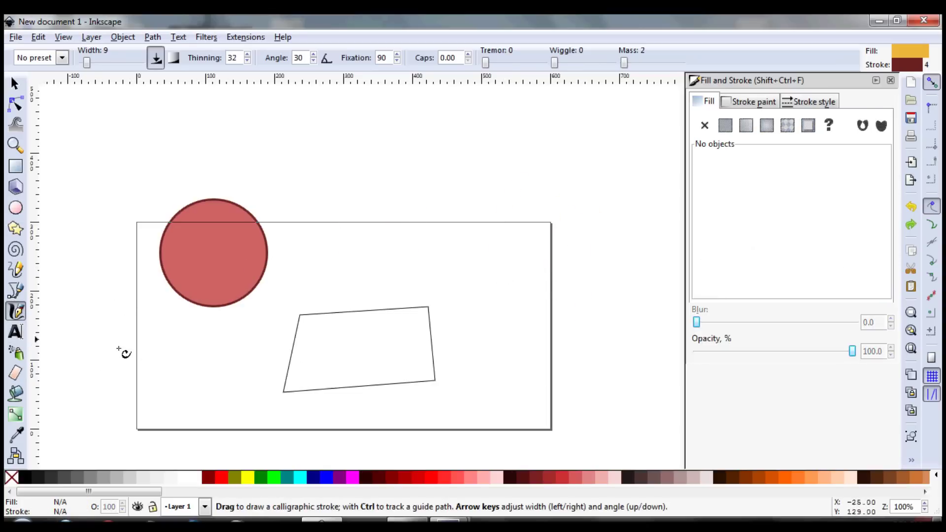
pyautogui.click(15, 332)
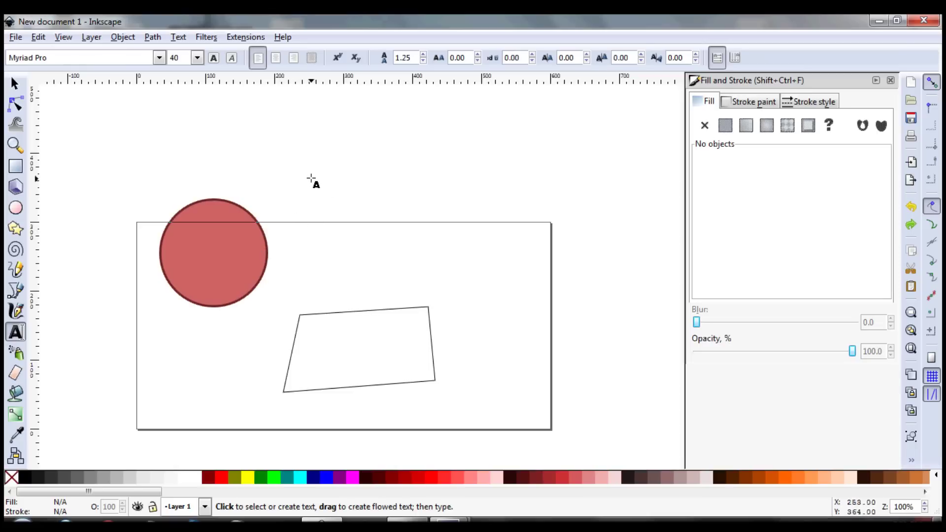
pyautogui.click(295, 179)
pyautogui.write('asdasf')
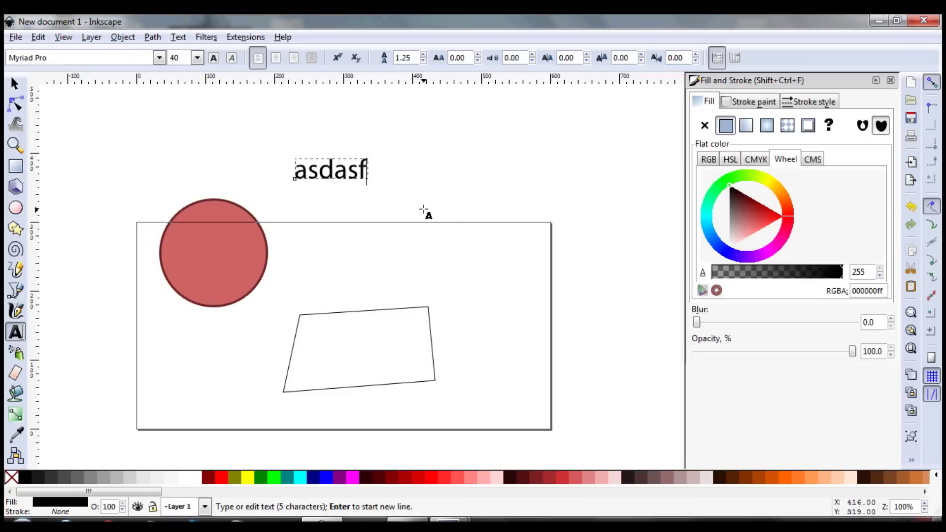
pyautogui.write('asdfafef ')
pyautogui.write('asdfsdfsadfdsaf')
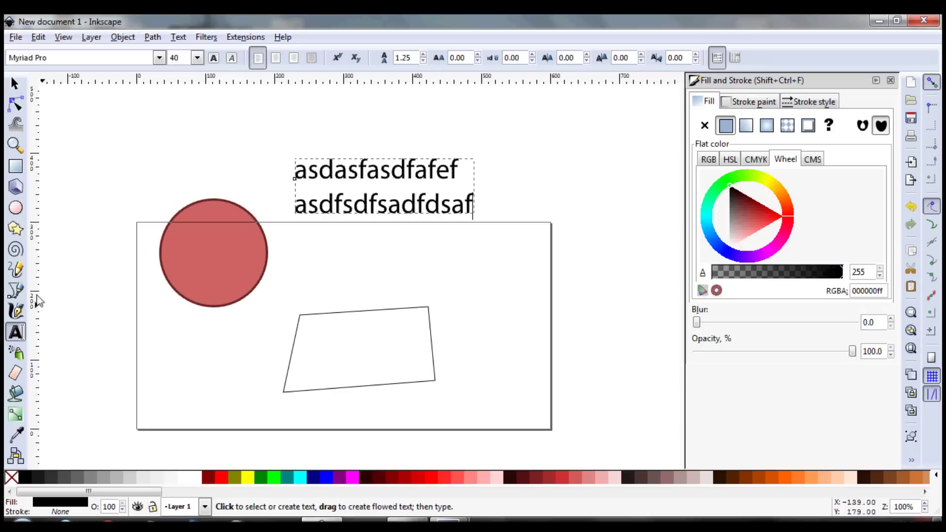
pyautogui.click(424, 248)
pyautogui.click(414, 170)
pyautogui.click(10, 75)
pyautogui.click(15, 331)
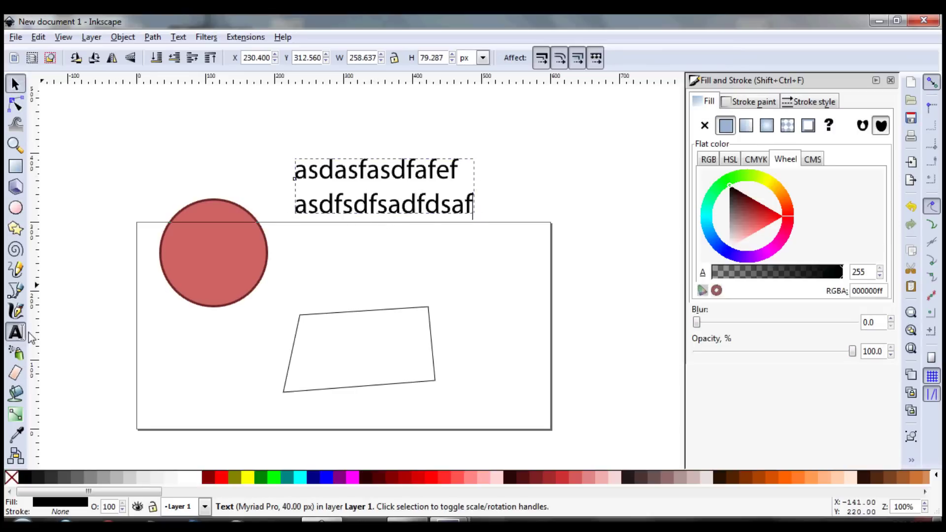
pyautogui.moveTo(473, 205); pyautogui.dragTo(403, 193)
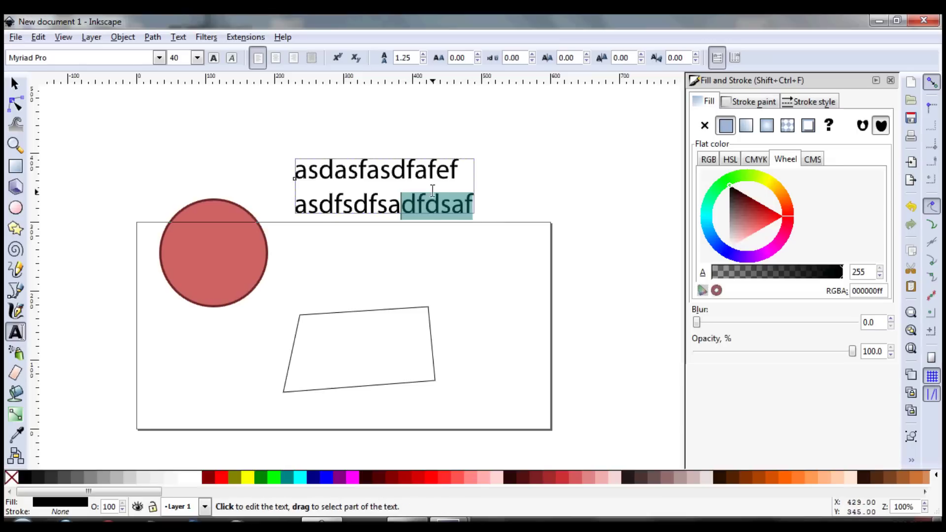
pyautogui.click(424, 205)
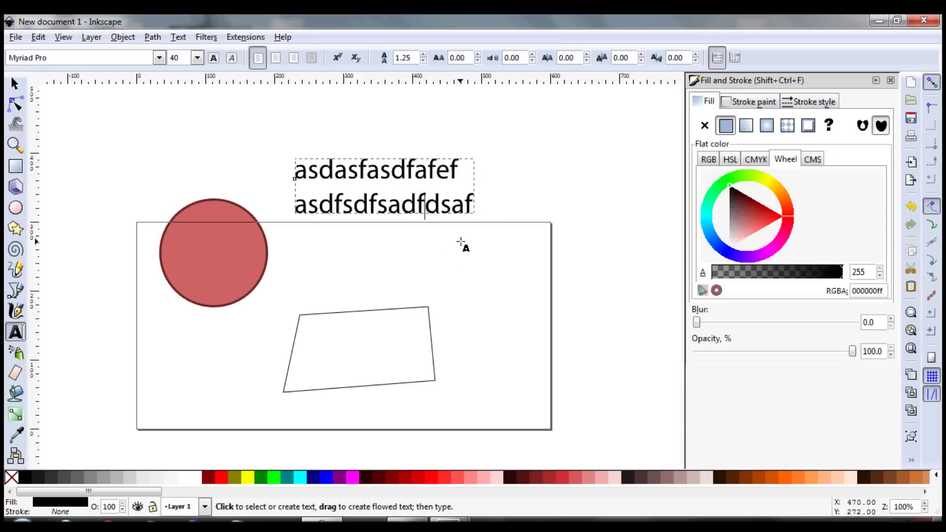
pyautogui.click(413, 276)
pyautogui.write('asdfasdfsdf')
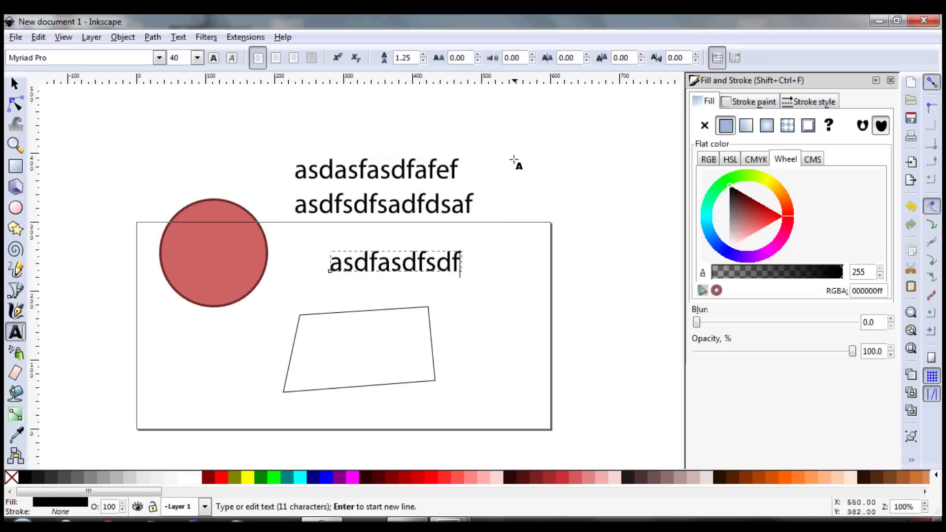
pyautogui.moveTo(504, 129); pyautogui.dragTo(624, 245)
pyautogui.write('asdasdas')
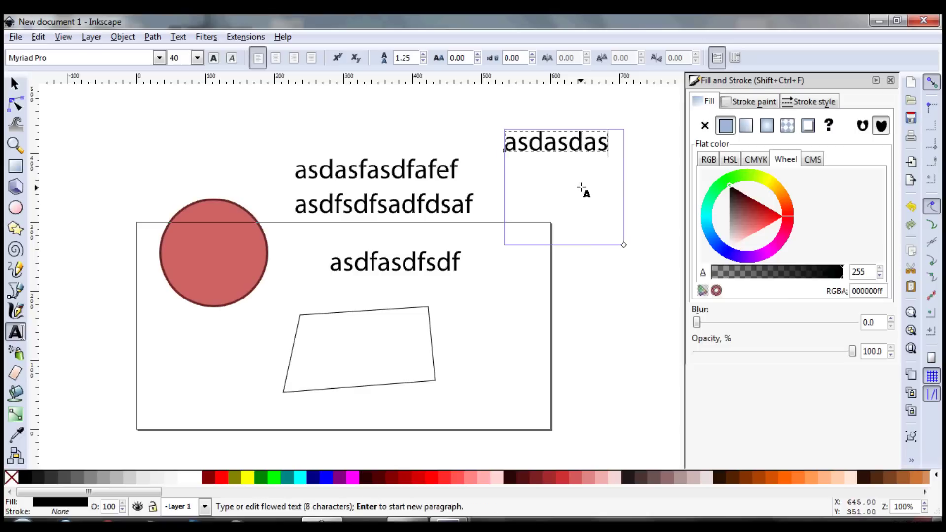
pyautogui.press('BackSpace')
pyautogui.press('BackSpace')
pyautogui.press('BackSpace')
pyautogui.press('BackSpace')
pyautogui.press('BackSpace')
pyautogui.press('BackSpace')
pyautogui.press('BackSpace')
pyautogui.press('BackSpace')
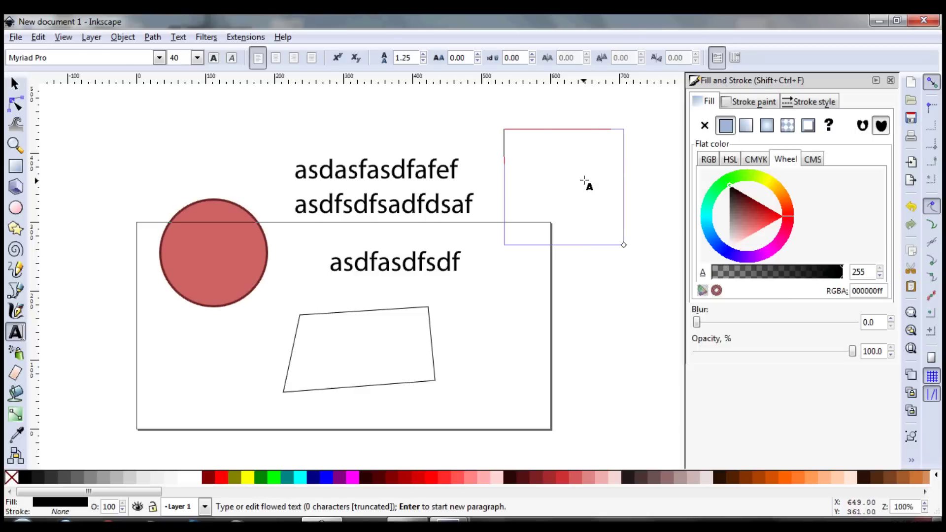
pyautogui.moveTo(623, 245)
pyautogui.mouseDown()
pyautogui.moveTo(676, 288)
pyautogui.moveTo(616, 253)
pyautogui.moveTo(661, 265)
pyautogui.moveTo(690, 237)
pyautogui.moveTo(629, 187)
pyautogui.moveTo(633, 243)
pyautogui.moveTo(622, 235)
pyautogui.mouseUp()
pyautogui.click(586, 259)
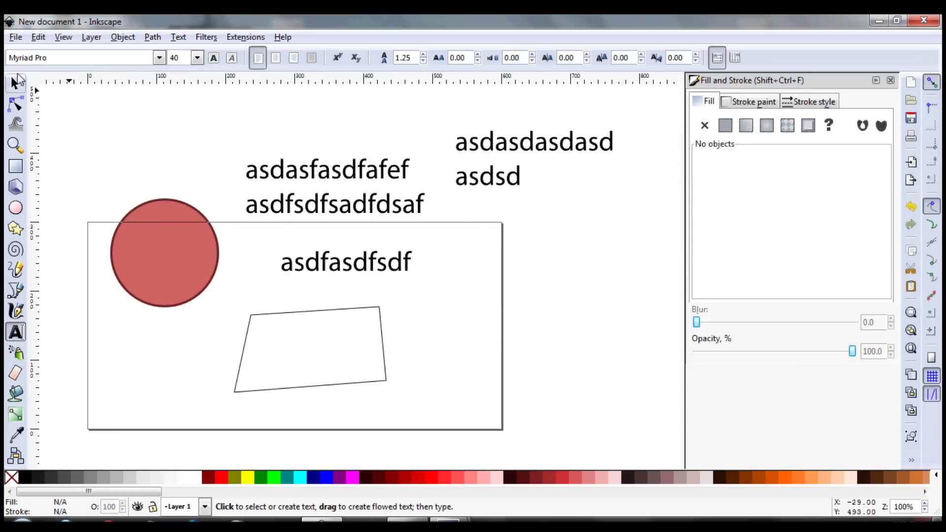
pyautogui.click(16, 82)
pyautogui.click(325, 254)
pyautogui.keyDown('shift'); pyautogui.click(351, 188); pyautogui.keyUp('shift')
pyautogui.keyDown('shift'); pyautogui.click(498, 189); pyautogui.keyUp('shift')
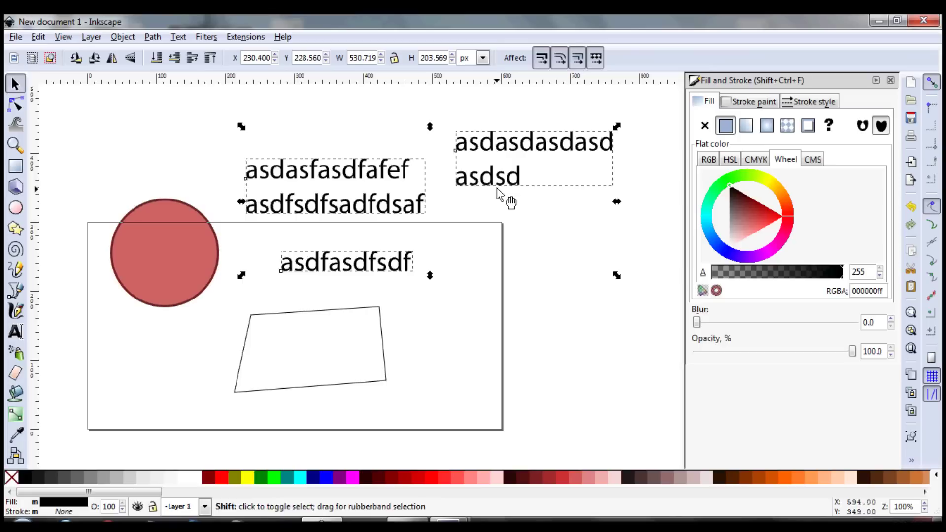
pyautogui.press('Delete')
# Step: Create a text object reading 'cool beans' above the page
pyautogui.click(14, 338)
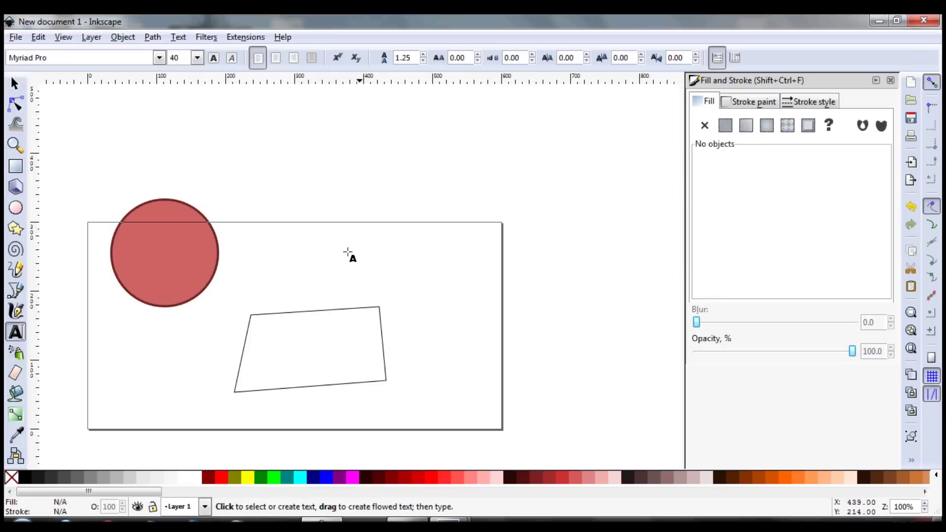
pyautogui.click(298, 190)
pyautogui.write('cool')
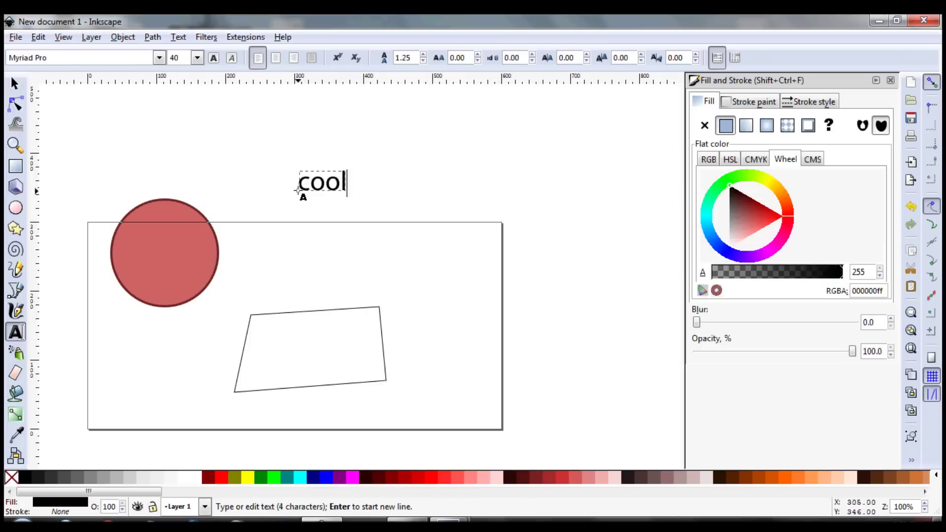
pyautogui.write(' beans')
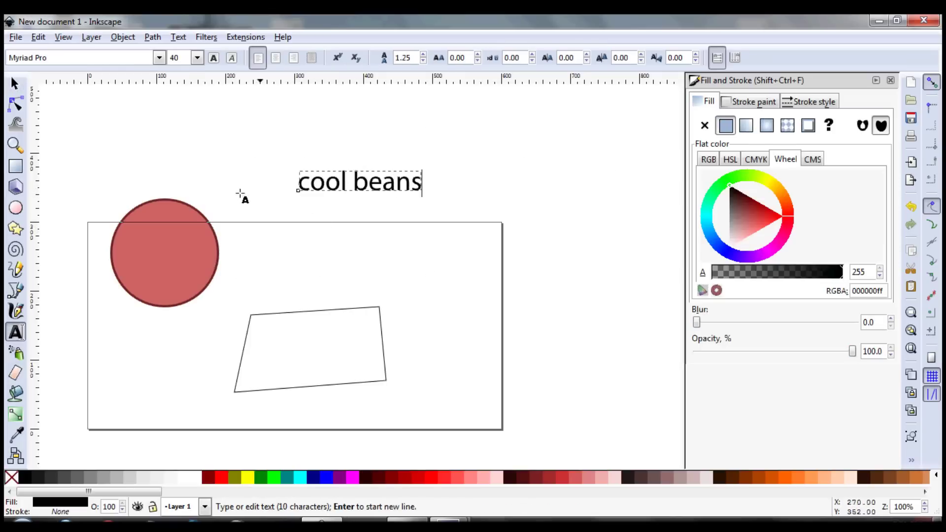
# Step: Set the cool beans font to Myriad Pro Light, Semi-Bold Oblique, and apply it
pyautogui.click(14, 84)
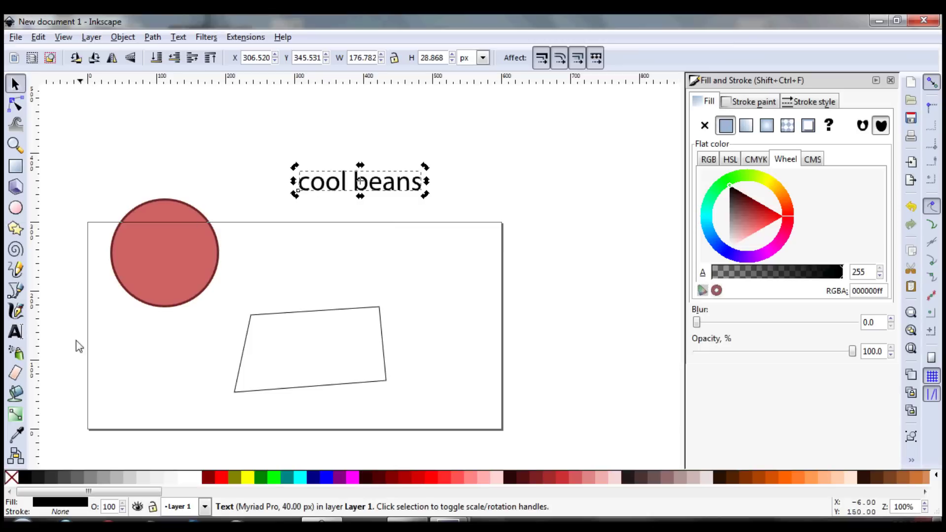
pyautogui.click(16, 331)
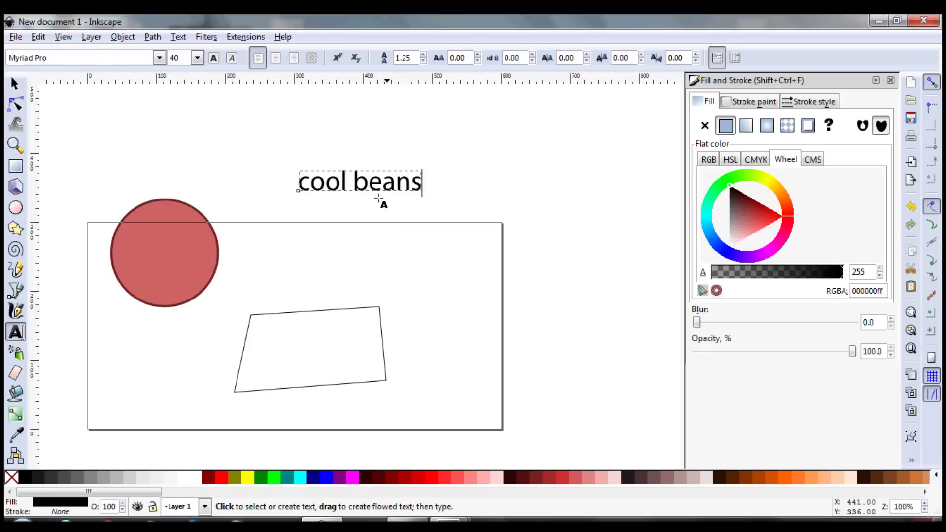
pyautogui.click(159, 58)
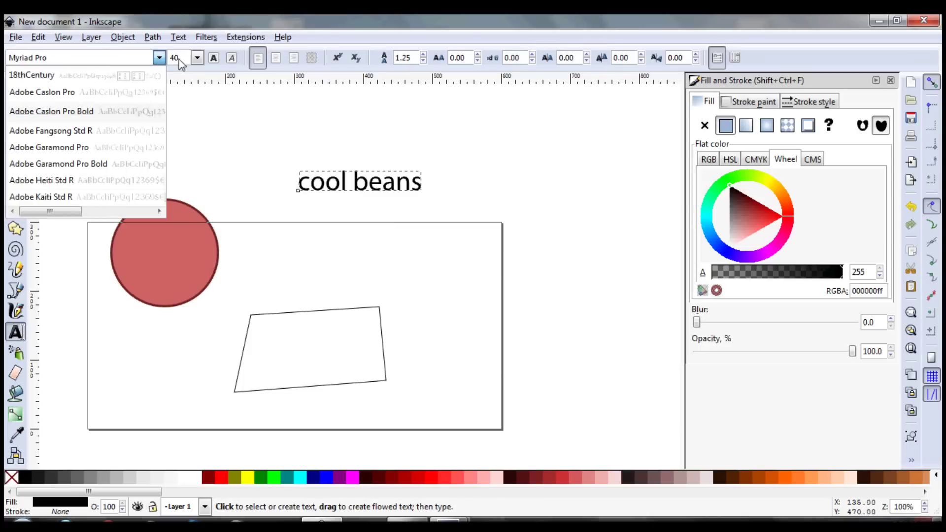
pyautogui.click(160, 62)
pyautogui.click(123, 37)
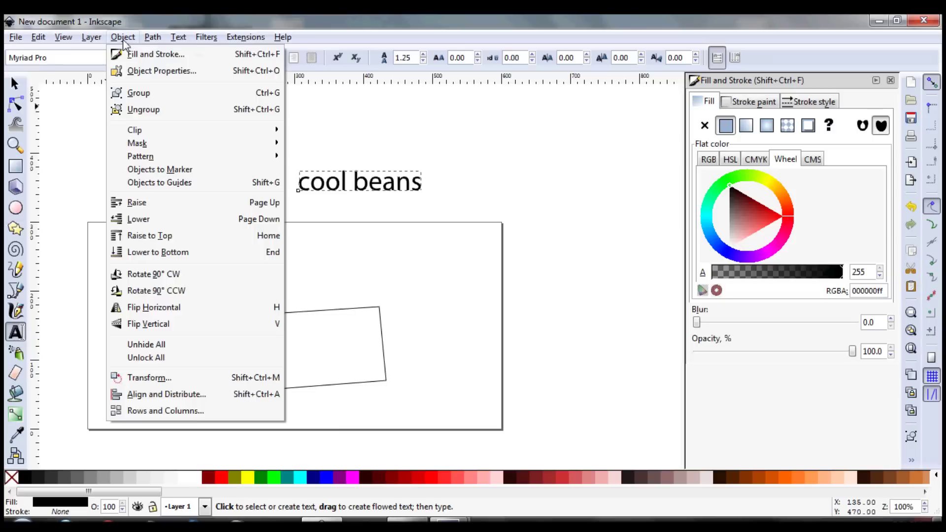
pyautogui.moveTo(184, 37)
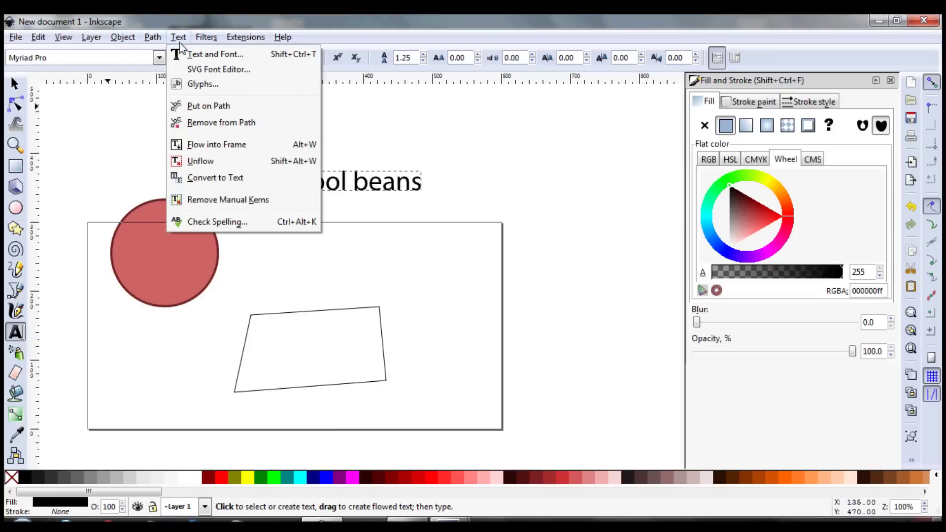
pyautogui.click(517, 244)
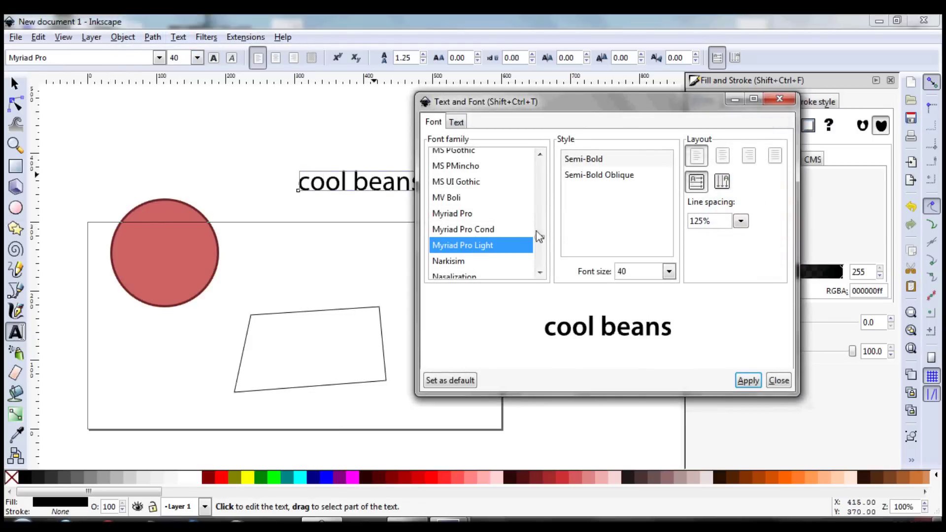
pyautogui.click(593, 177)
pyautogui.click(753, 384)
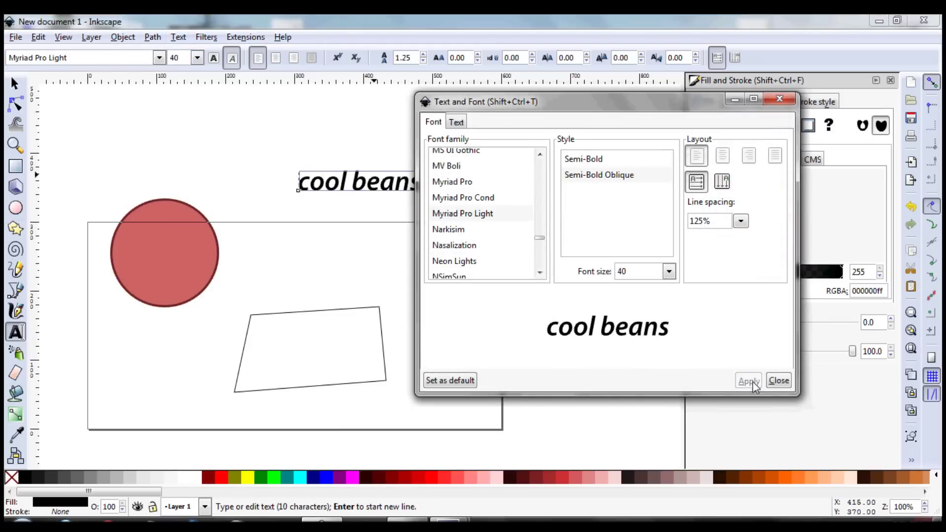
pyautogui.click(777, 380)
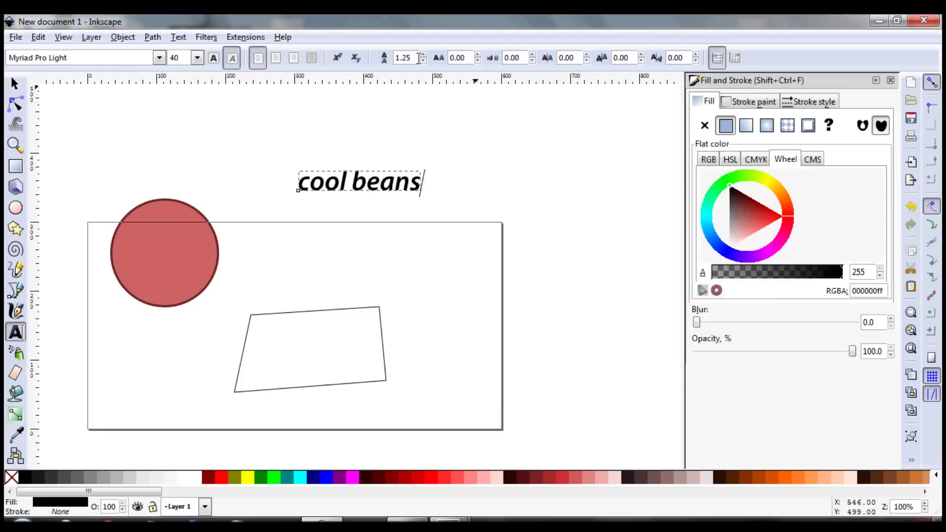
# Step: Tighten the text's letter spacing, move it down-right, then delete it
pyautogui.click(478, 62)
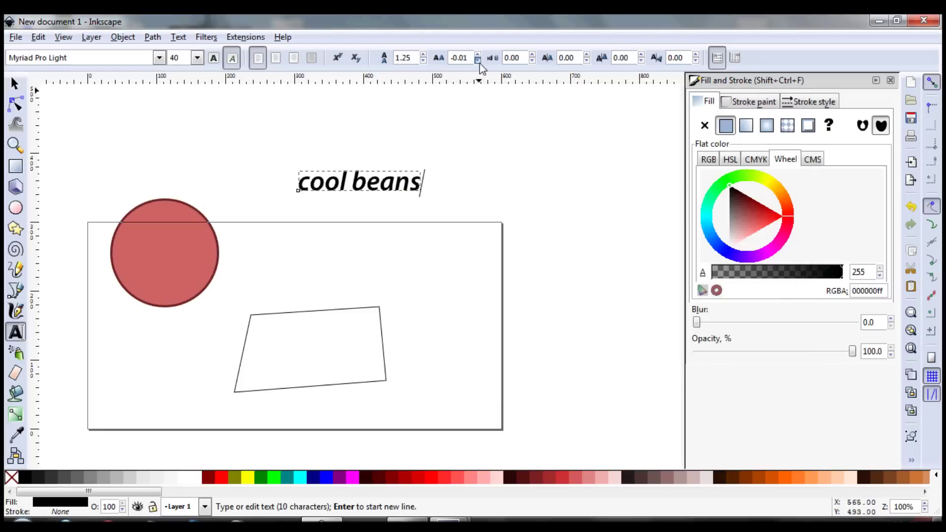
pyautogui.rightClick(480, 63)
pyautogui.moveTo(479, 61); pyautogui.dragTo(477, 61)
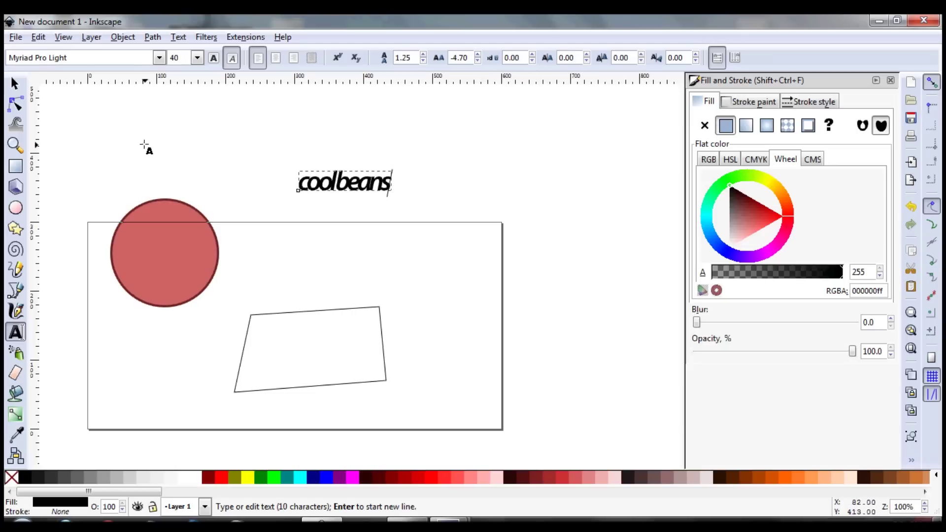
pyautogui.click(14, 84)
pyautogui.moveTo(360, 195); pyautogui.dragTo(377, 229)
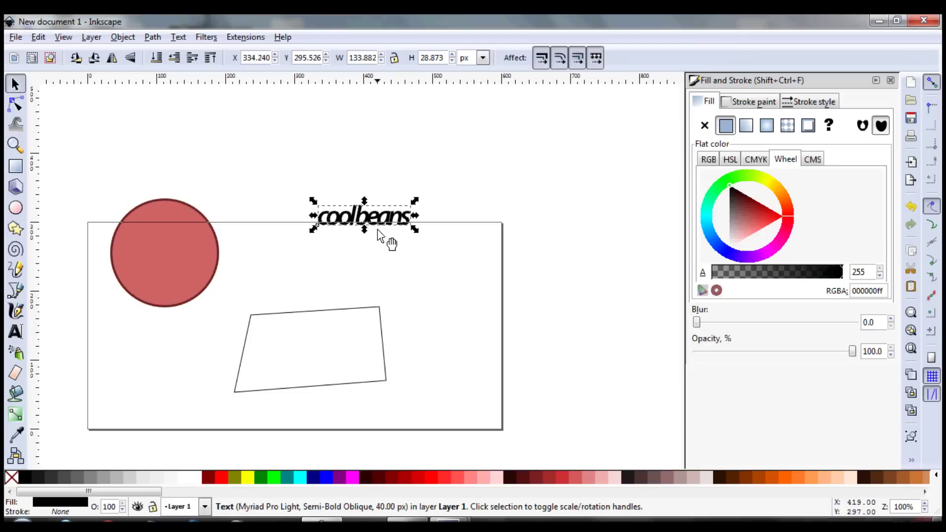
pyautogui.press('Delete')
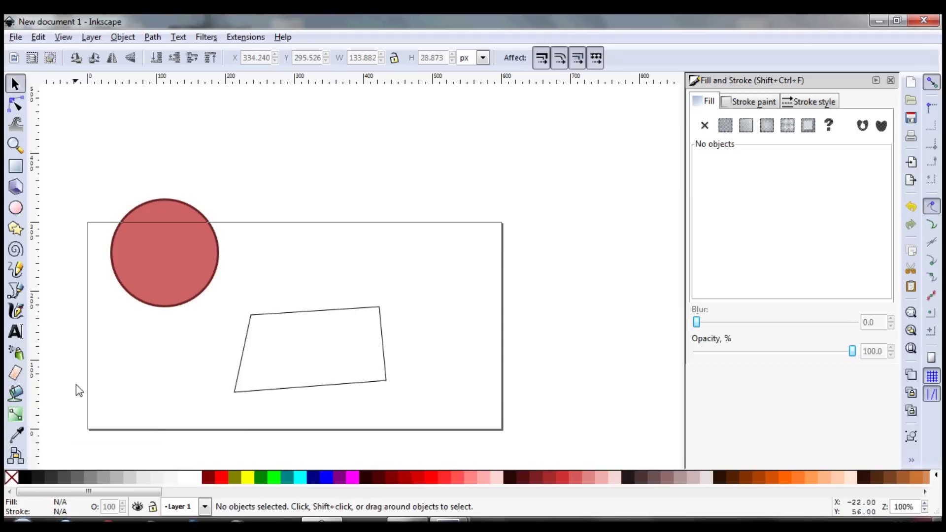
pyautogui.hscroll(-6, 133, 392)
# Step: Move the red circle further right and give it a linear gradient fill
pyautogui.click(302, 240)
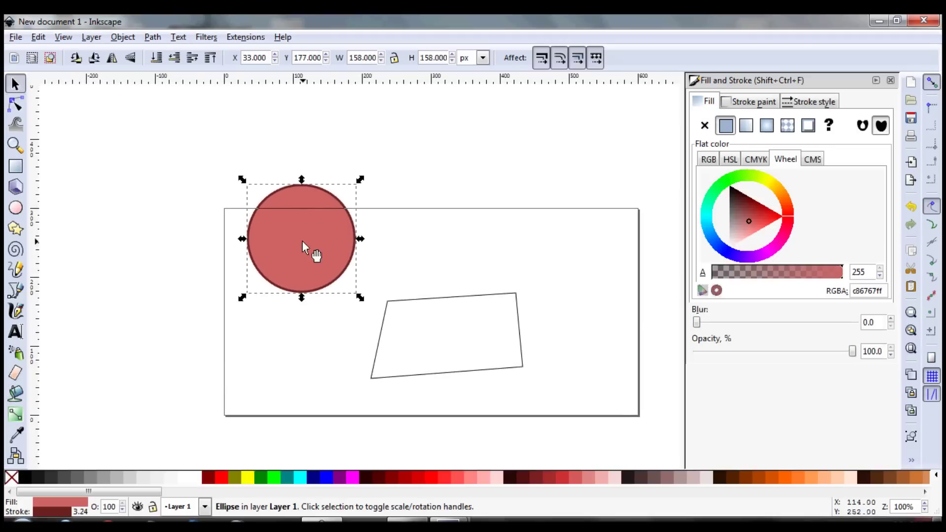
pyautogui.moveTo(311, 242); pyautogui.dragTo(364, 243)
pyautogui.click(745, 125)
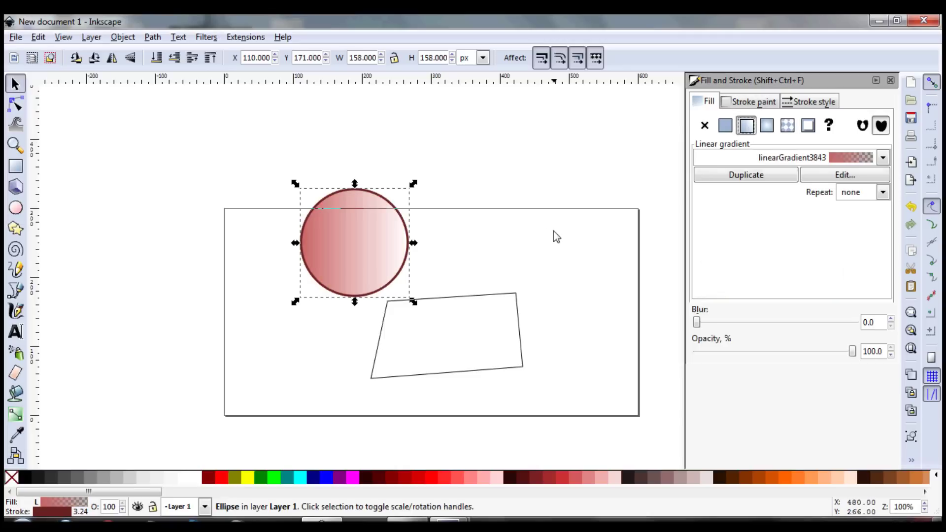
# Step: Drag the gradient handles so it fades vertically from clear at top to red below
pyautogui.click(15, 414)
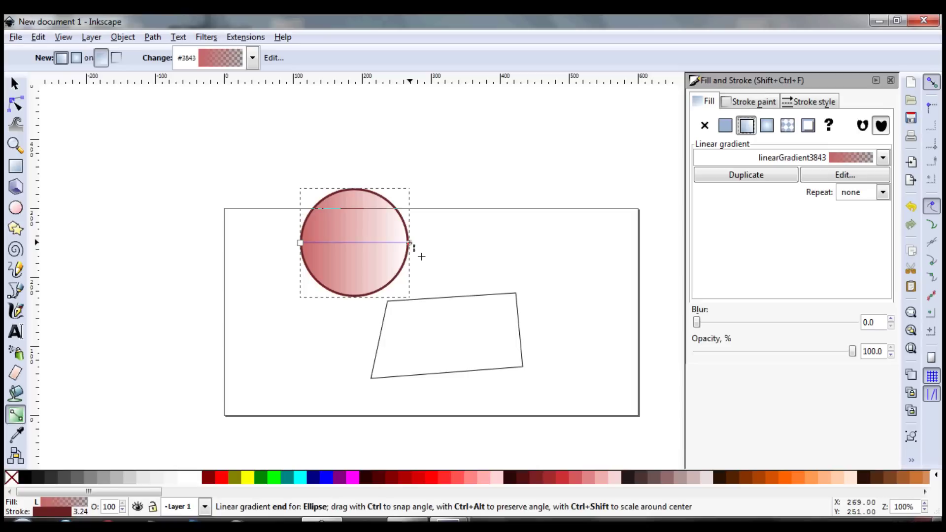
pyautogui.moveTo(410, 242); pyautogui.dragTo(355, 220)
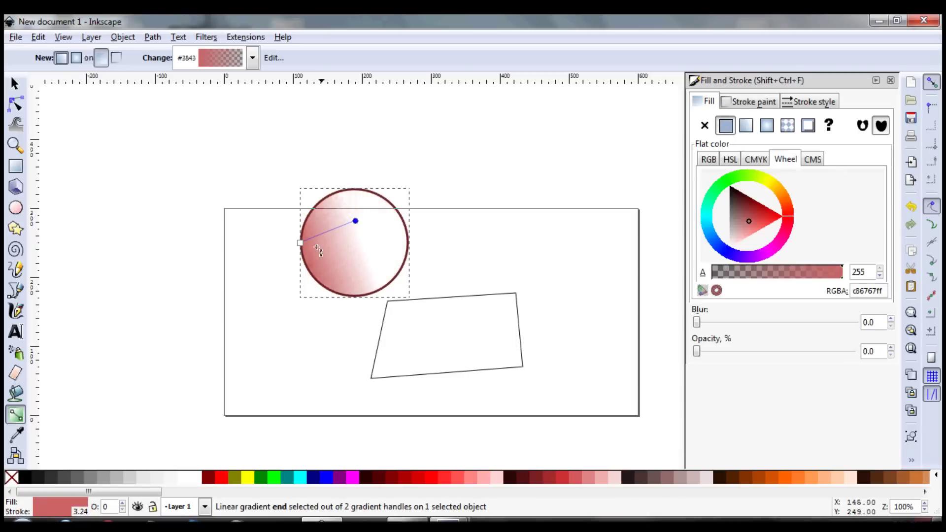
pyautogui.moveTo(301, 243); pyautogui.dragTo(356, 253)
pyautogui.moveTo(355, 220); pyautogui.dragTo(355, 226)
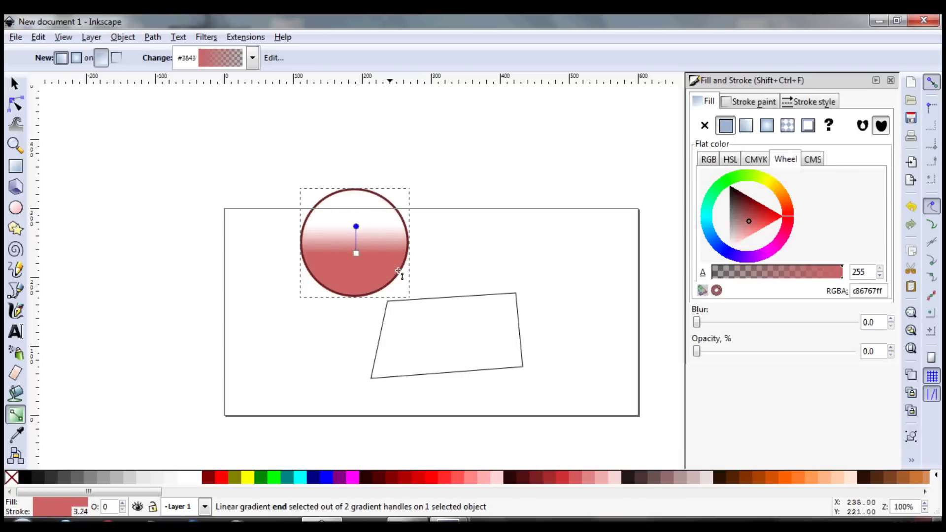
pyautogui.click(15, 84)
pyautogui.click(243, 197)
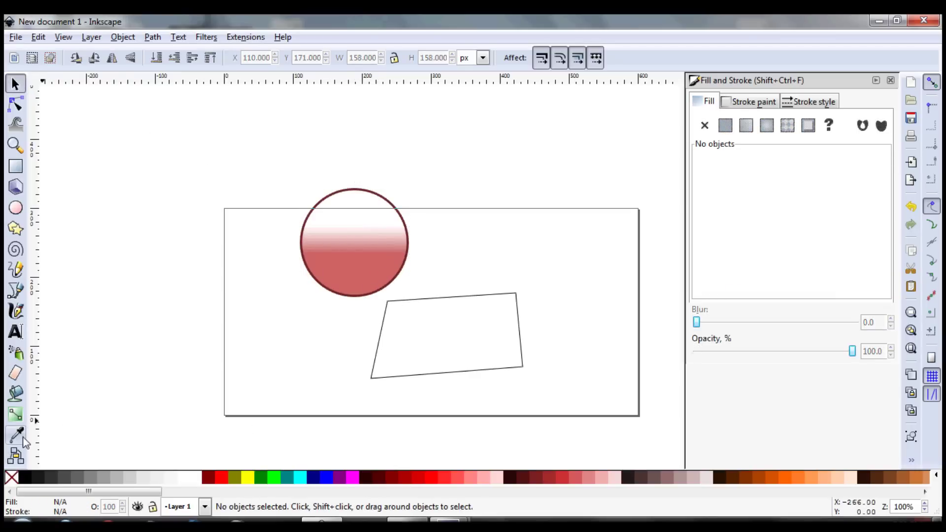
# Step: Move the gradient circle left and down, and add a flat orange copy at upper right
pyautogui.moveTo(356, 267); pyautogui.dragTo(315, 289)
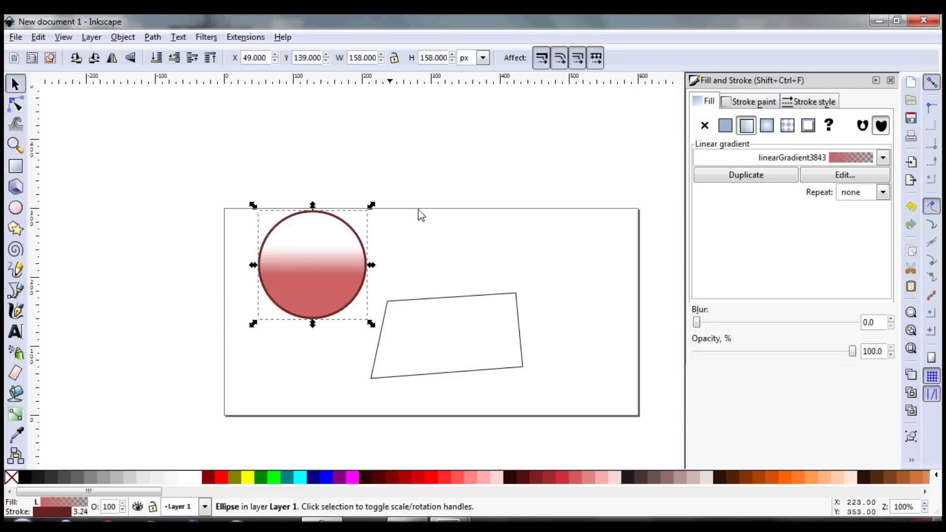
pyautogui.hotkey('ctrl', 'v')
pyautogui.moveTo(591, 249); pyautogui.dragTo(522, 257)
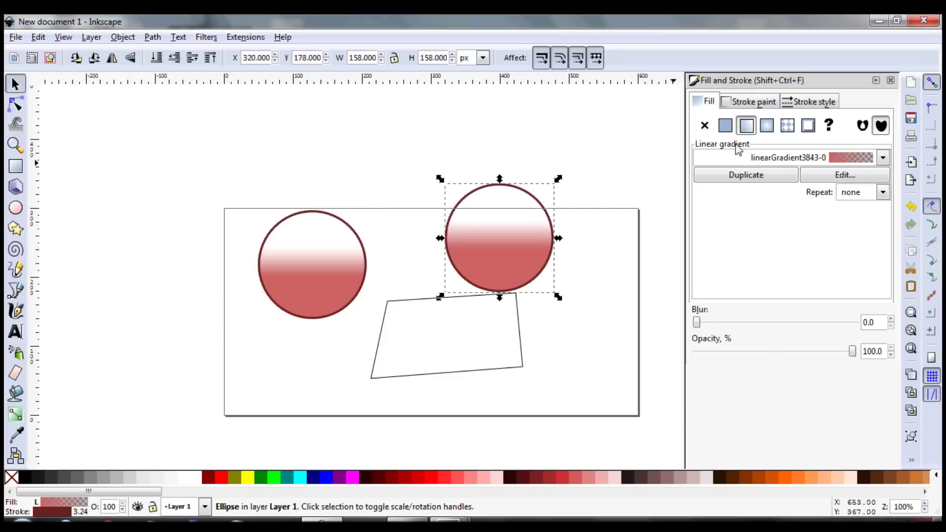
pyautogui.click(726, 125)
pyautogui.click(152, 256)
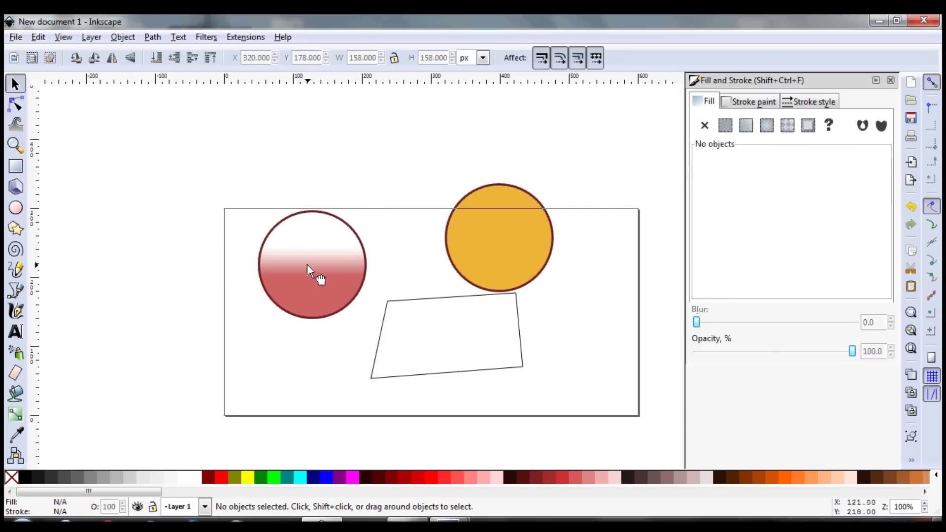
# Step: Use the Dropper to sample the orange circle's colour into the gradient's top stop
pyautogui.click(307, 264)
pyautogui.click(17, 434)
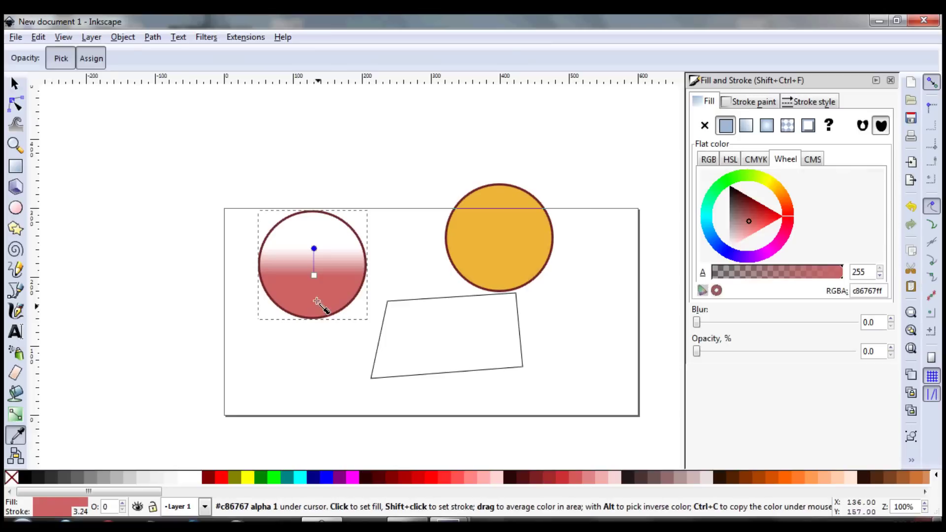
pyautogui.click(525, 262)
pyautogui.click(321, 296)
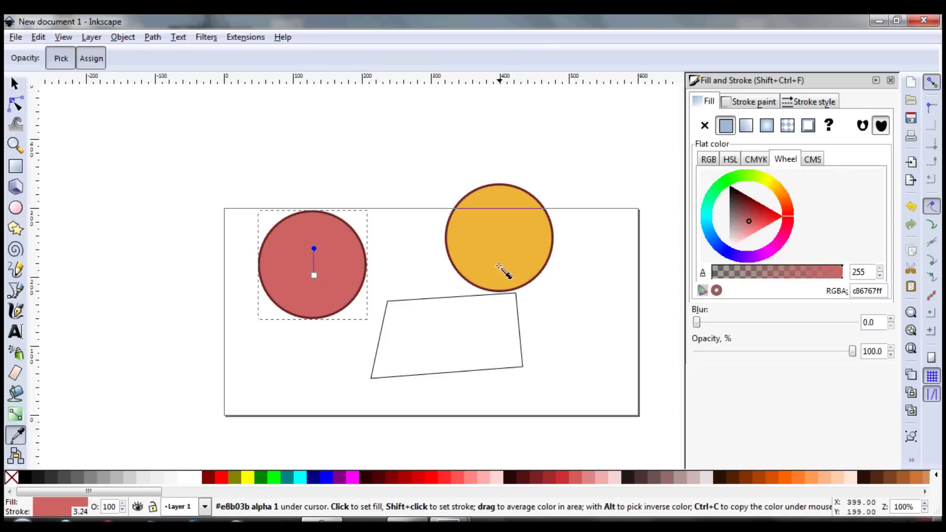
pyautogui.click(503, 229)
# Step: Delete the gradient circle and the orange circle
pyautogui.click(15, 84)
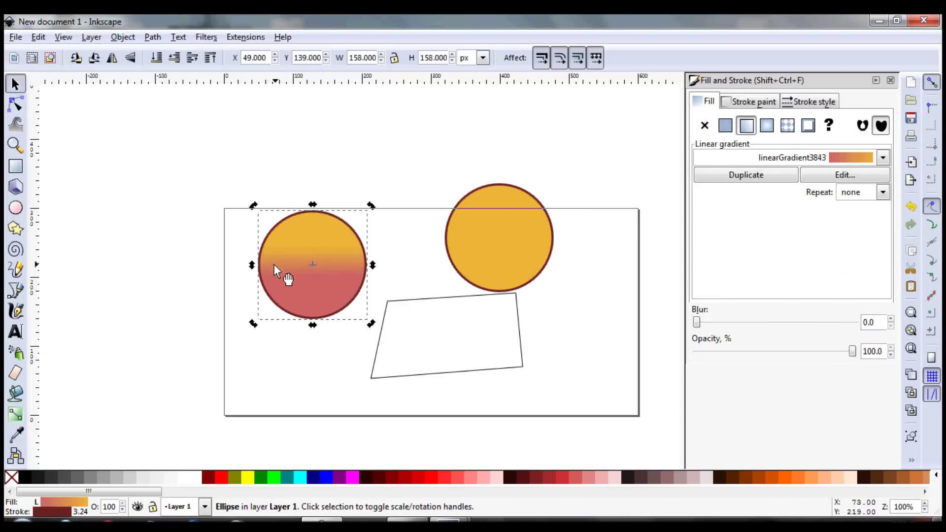
pyautogui.click(296, 354)
pyautogui.click(312, 268)
pyautogui.press('Delete')
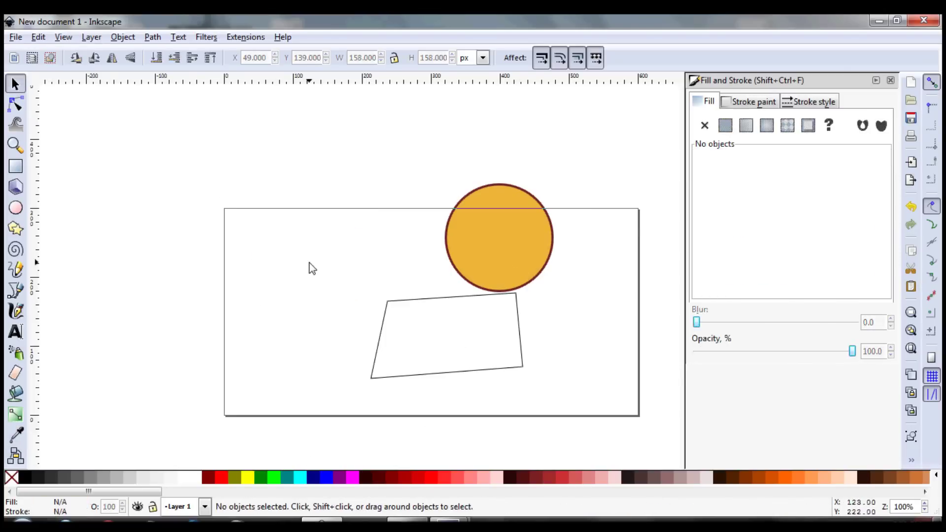
pyautogui.click(460, 256)
pyautogui.press('Delete')
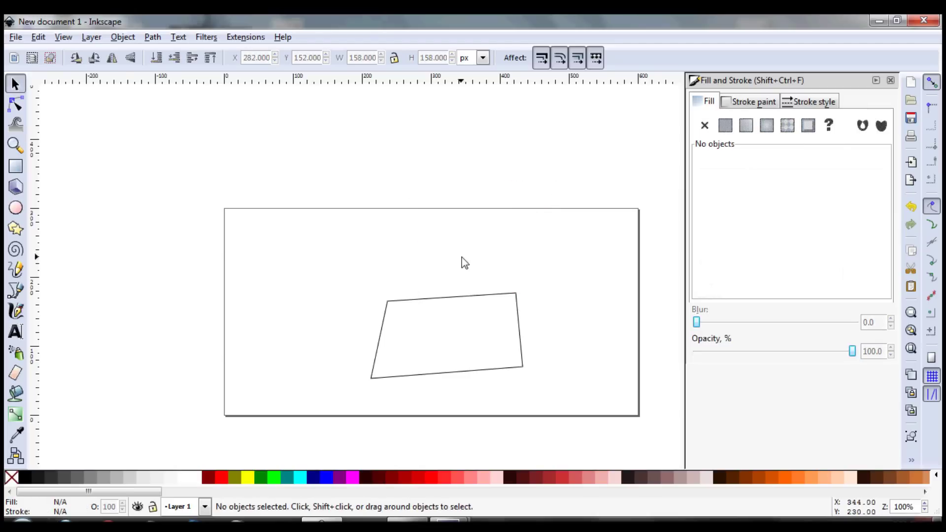
# Step: Box-select the quadrilateral and delete it
pyautogui.scroll(-1, 454, 226)
pyautogui.scroll(-1, 453, 228)
pyautogui.scroll(1, 453, 196)
pyautogui.moveTo(284, 203); pyautogui.dragTo(504, 369)
pyautogui.press('Delete')
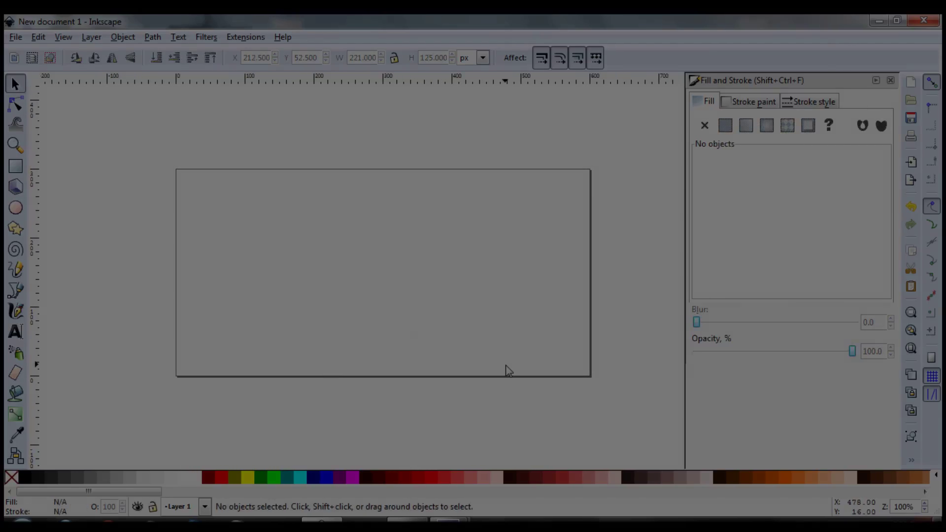